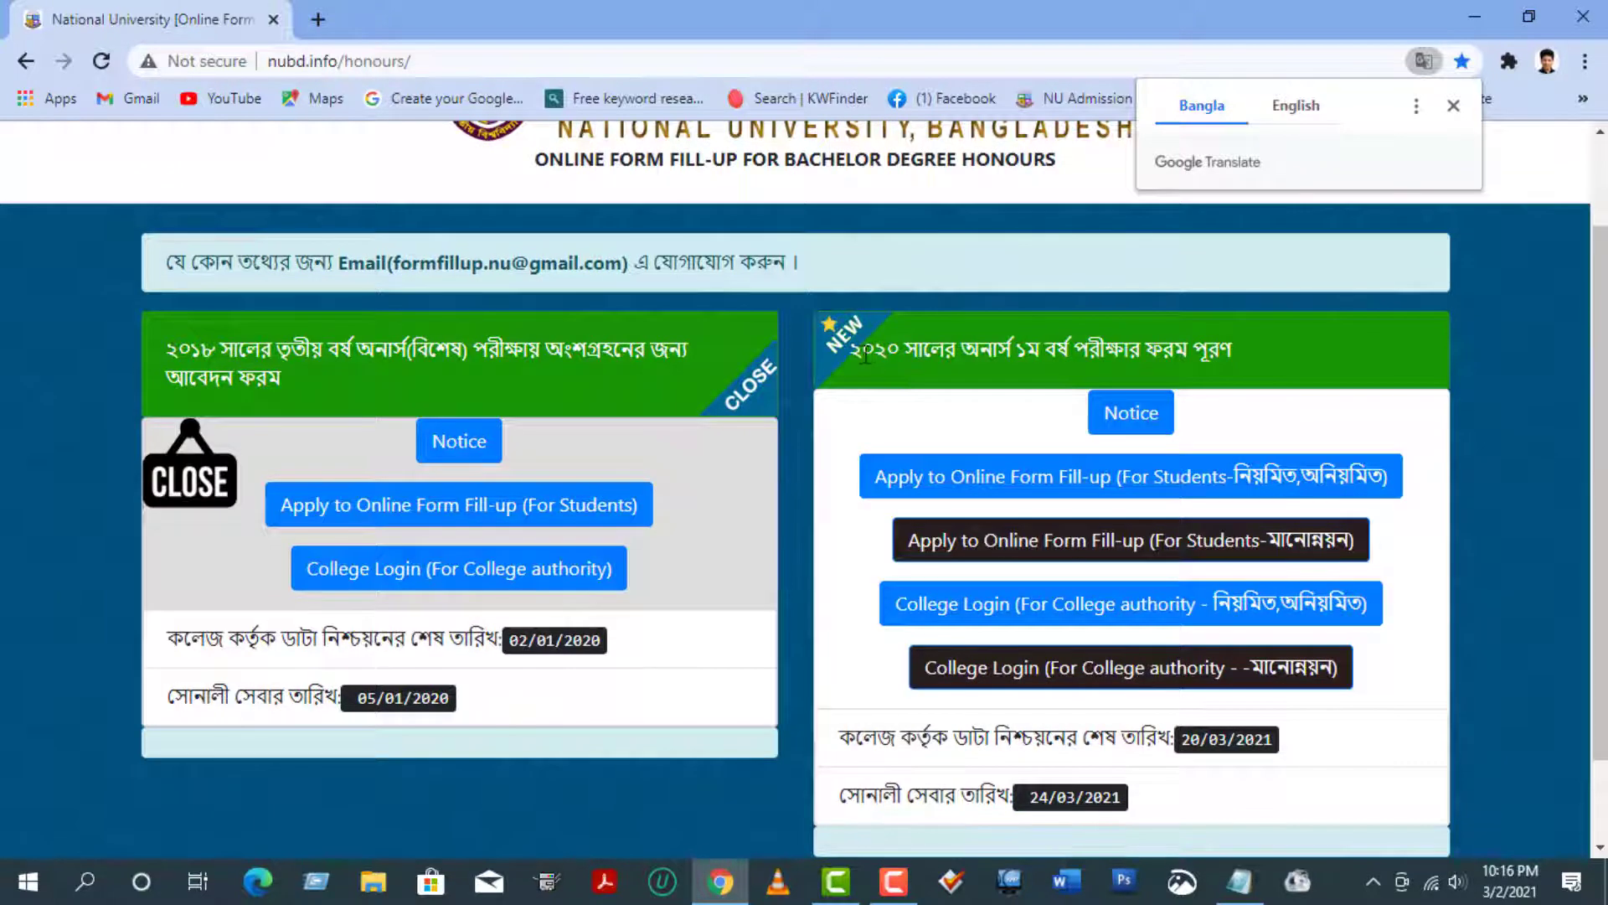
# Step: Check the 2020 Honours 1st year notice and its deadlines, and open the student form fill-up for মানোন্নয়ন (improvement) candidates
pyautogui.moveTo(863, 356); pyautogui.dragTo(1244, 350)
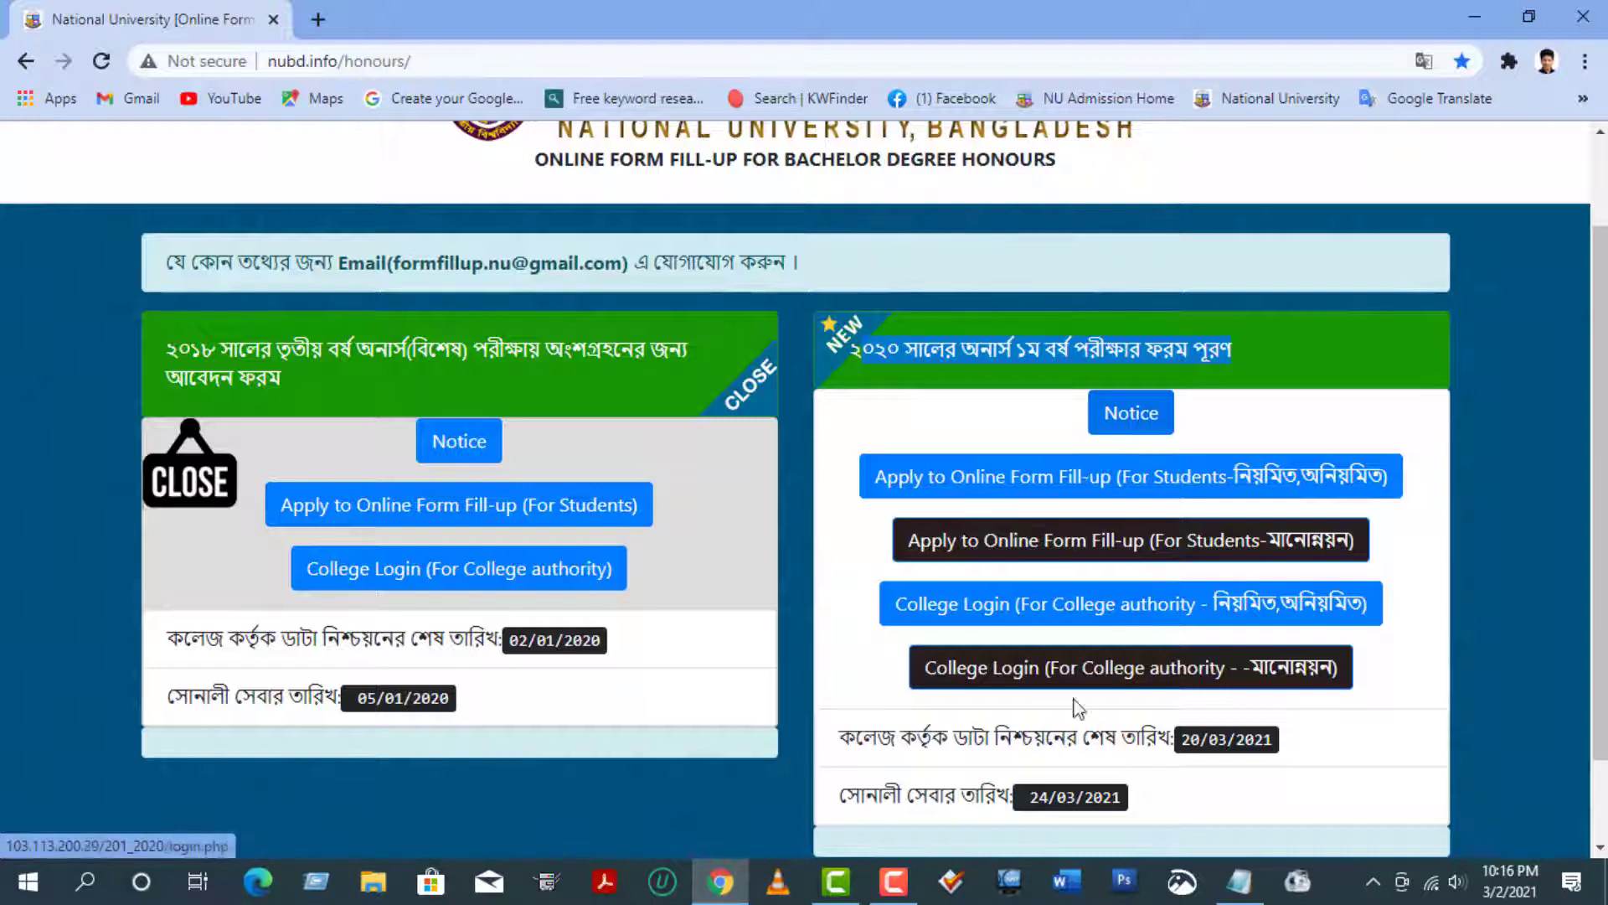
pyautogui.moveTo(852, 735); pyautogui.dragTo(1209, 737)
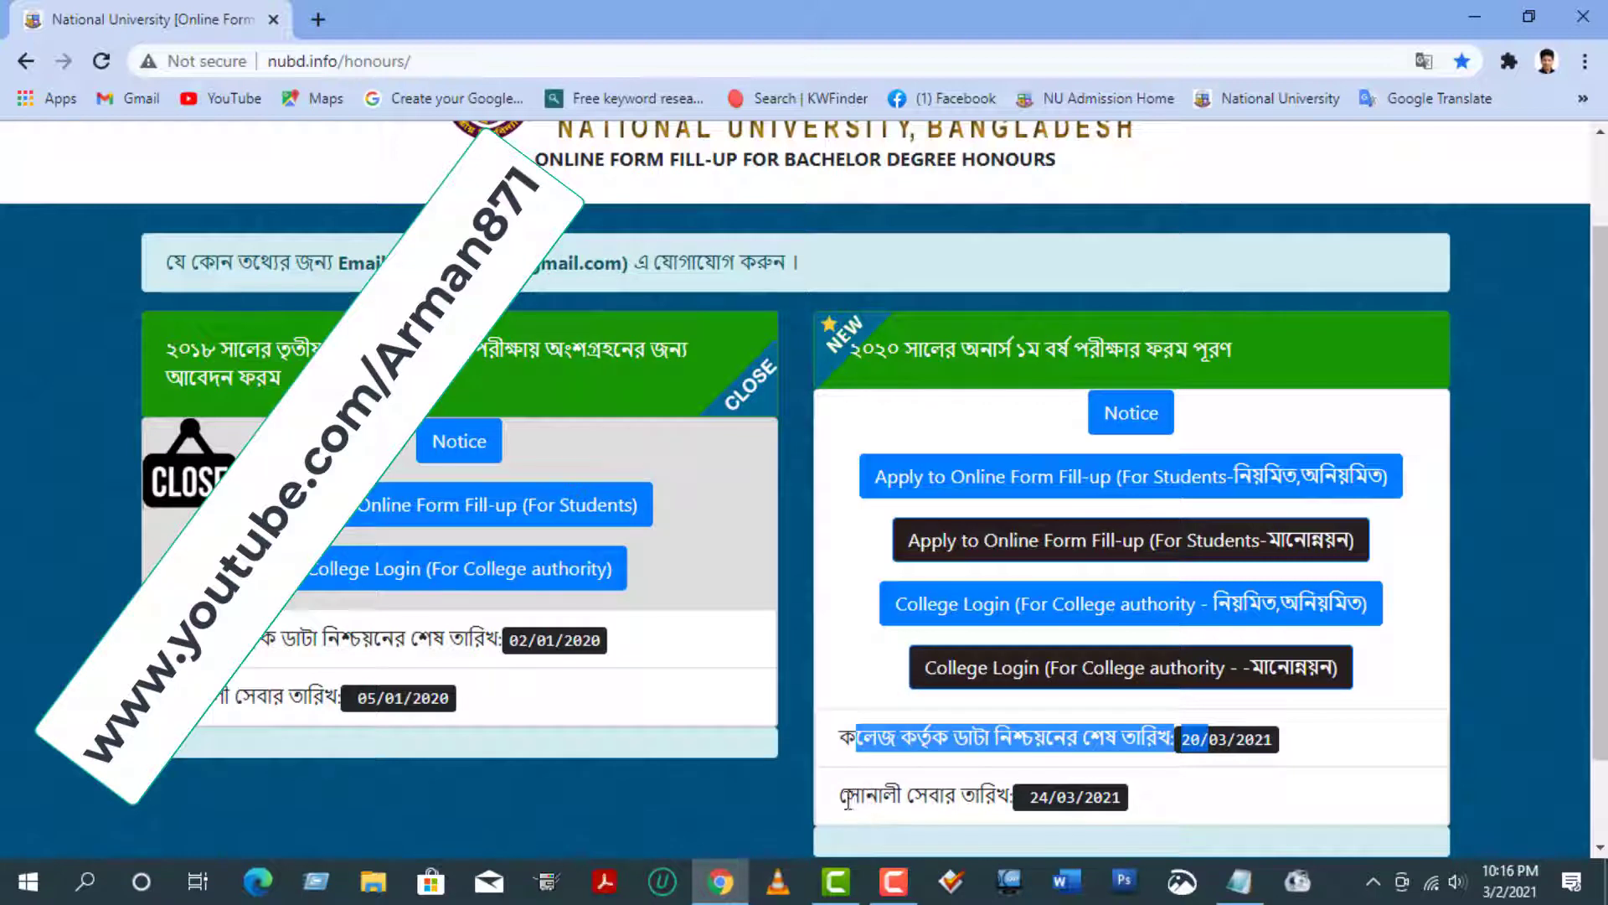
pyautogui.moveTo(845, 797); pyautogui.dragTo(974, 780)
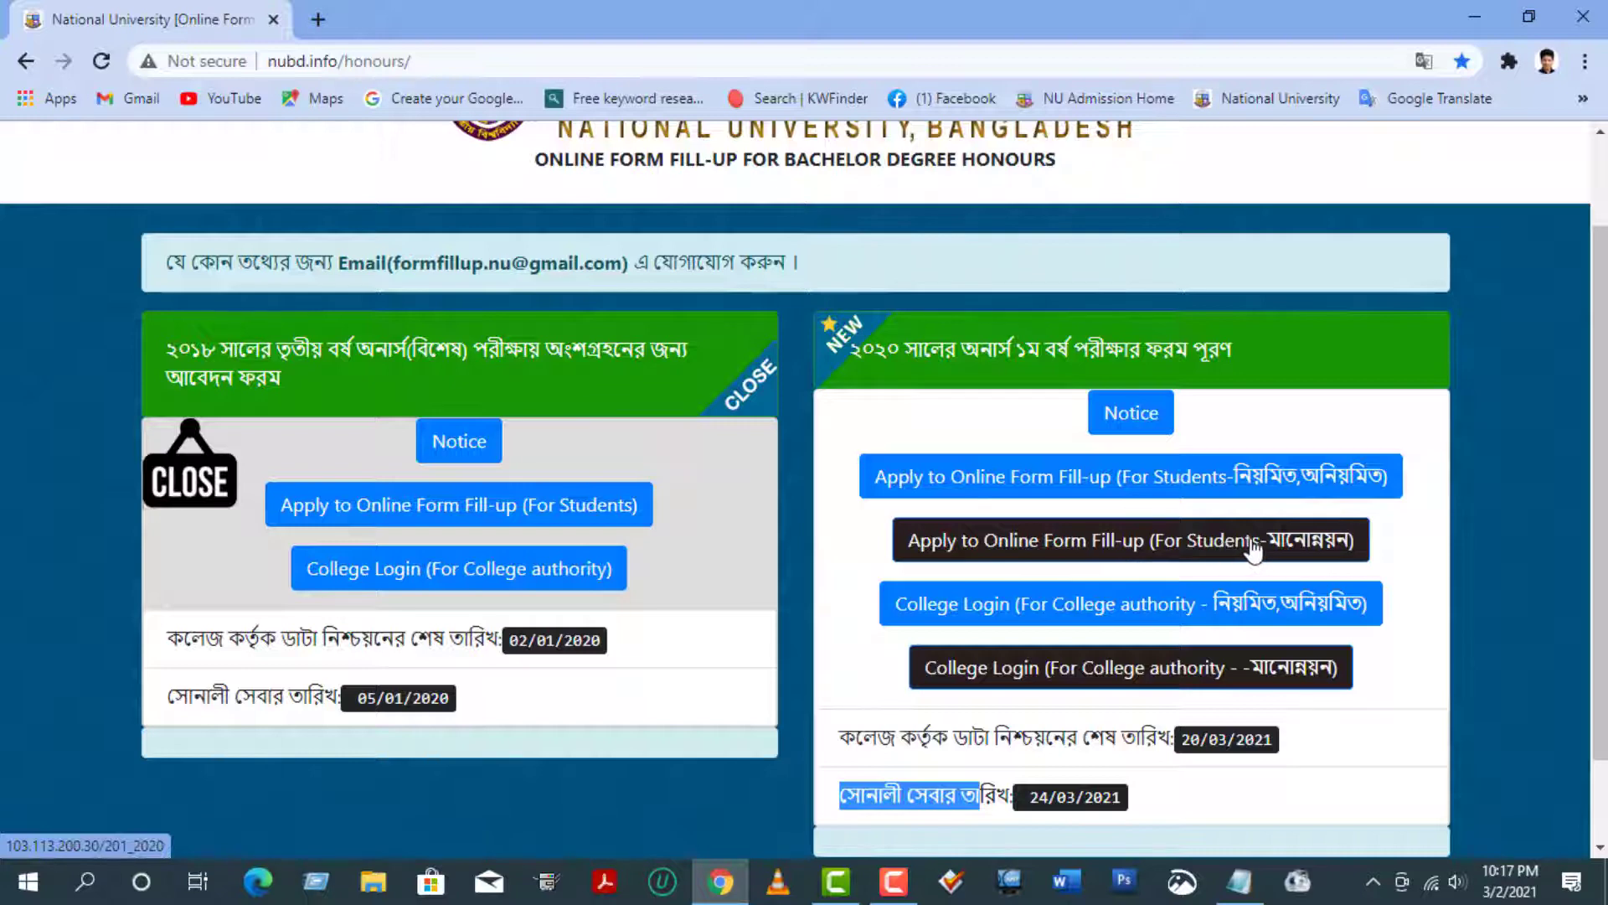
pyautogui.click(1289, 551)
pyautogui.click(893, 881)
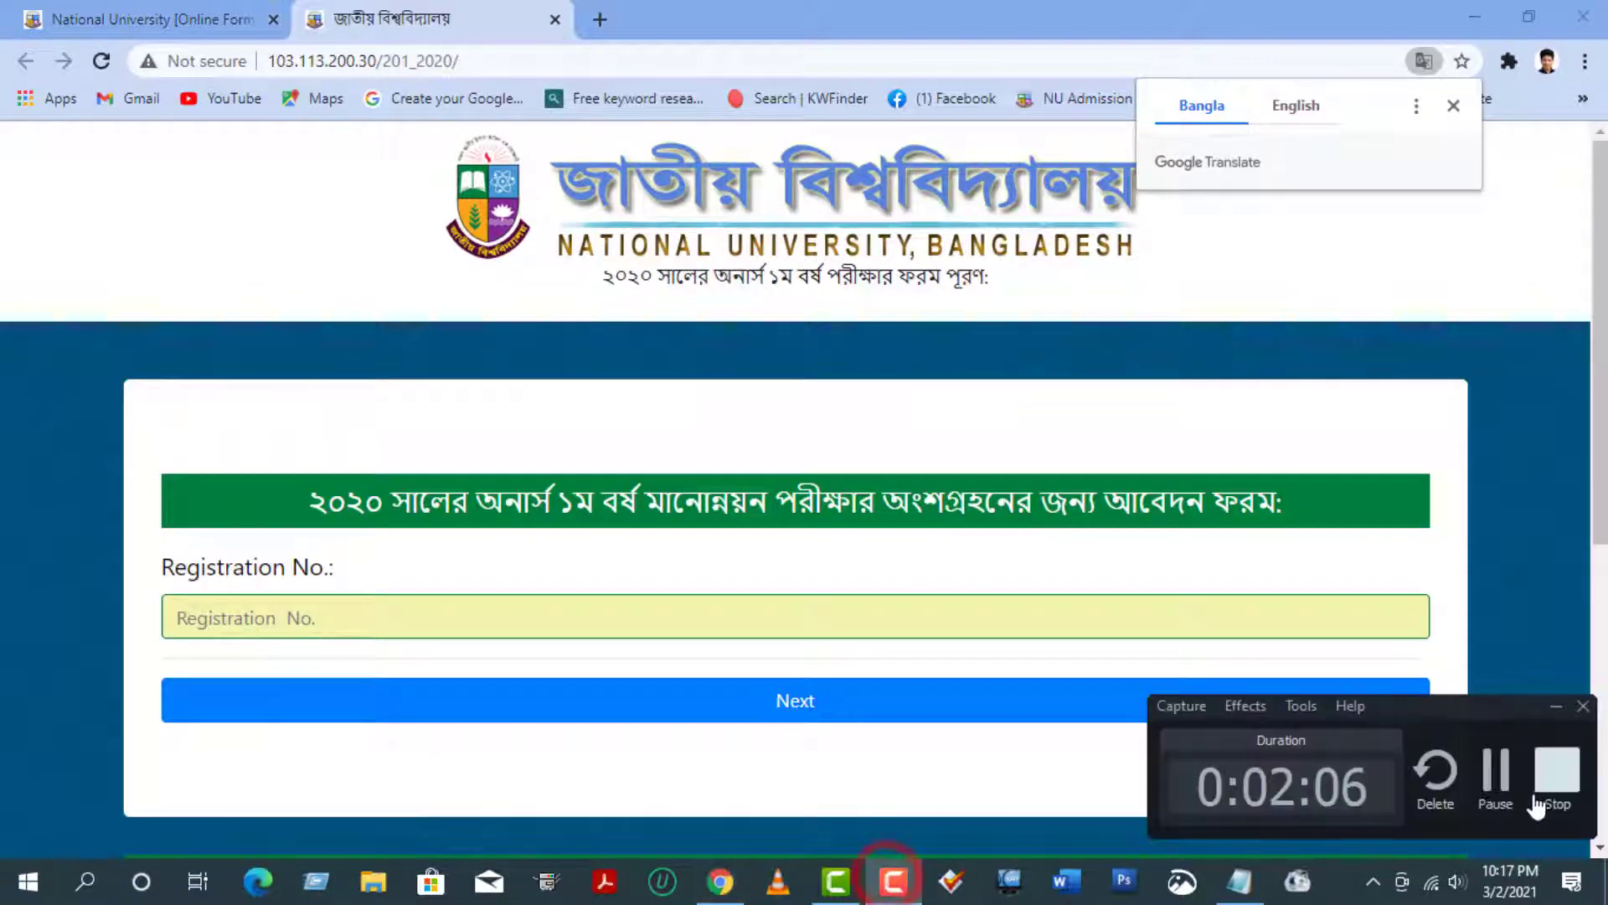
pyautogui.click(1513, 787)
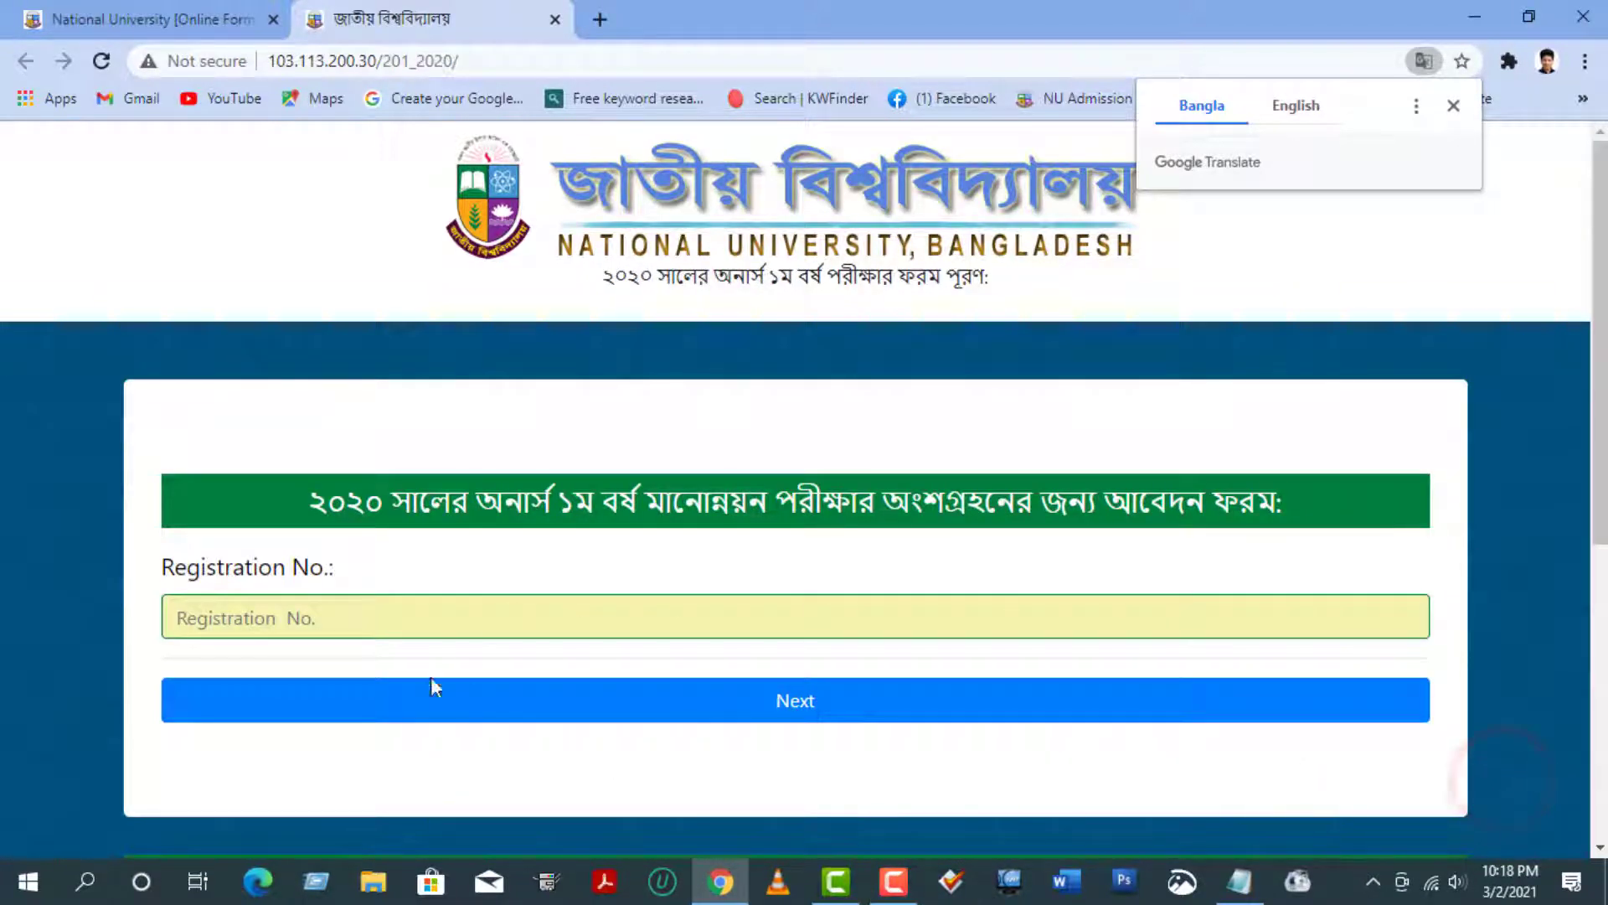
# Step: Examine the improvement form's registration number field, the remaining application time and the general instructions
pyautogui.click(360, 620)
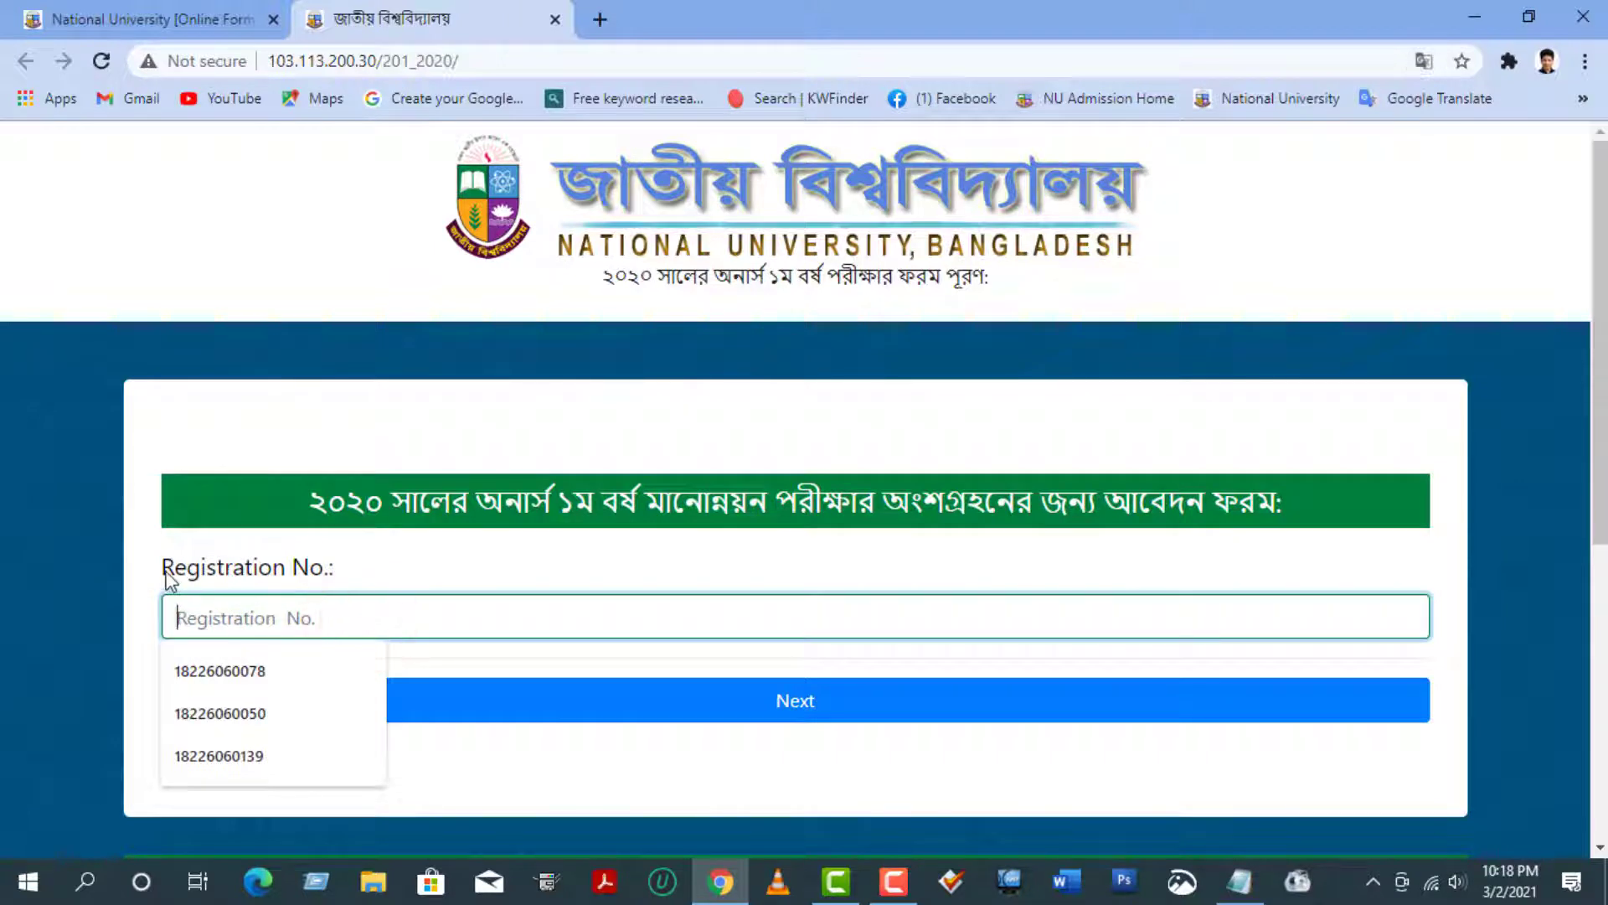
pyautogui.moveTo(163, 568); pyautogui.dragTo(324, 567)
pyautogui.scroll(-4, 574, 564)
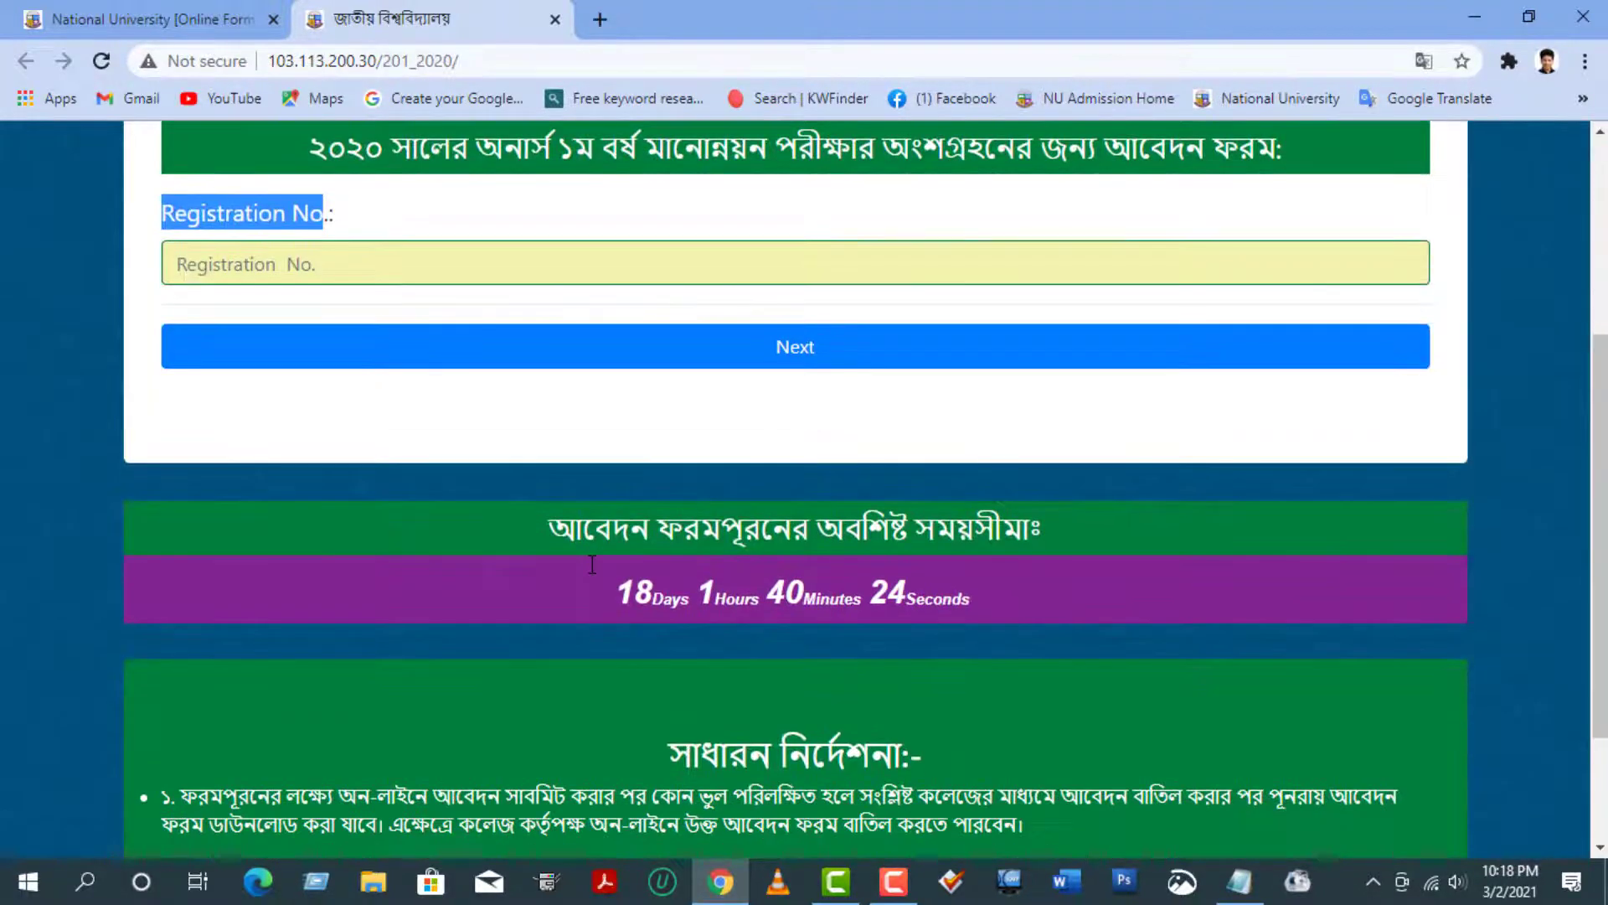
pyautogui.moveTo(575, 536); pyautogui.dragTo(1042, 529)
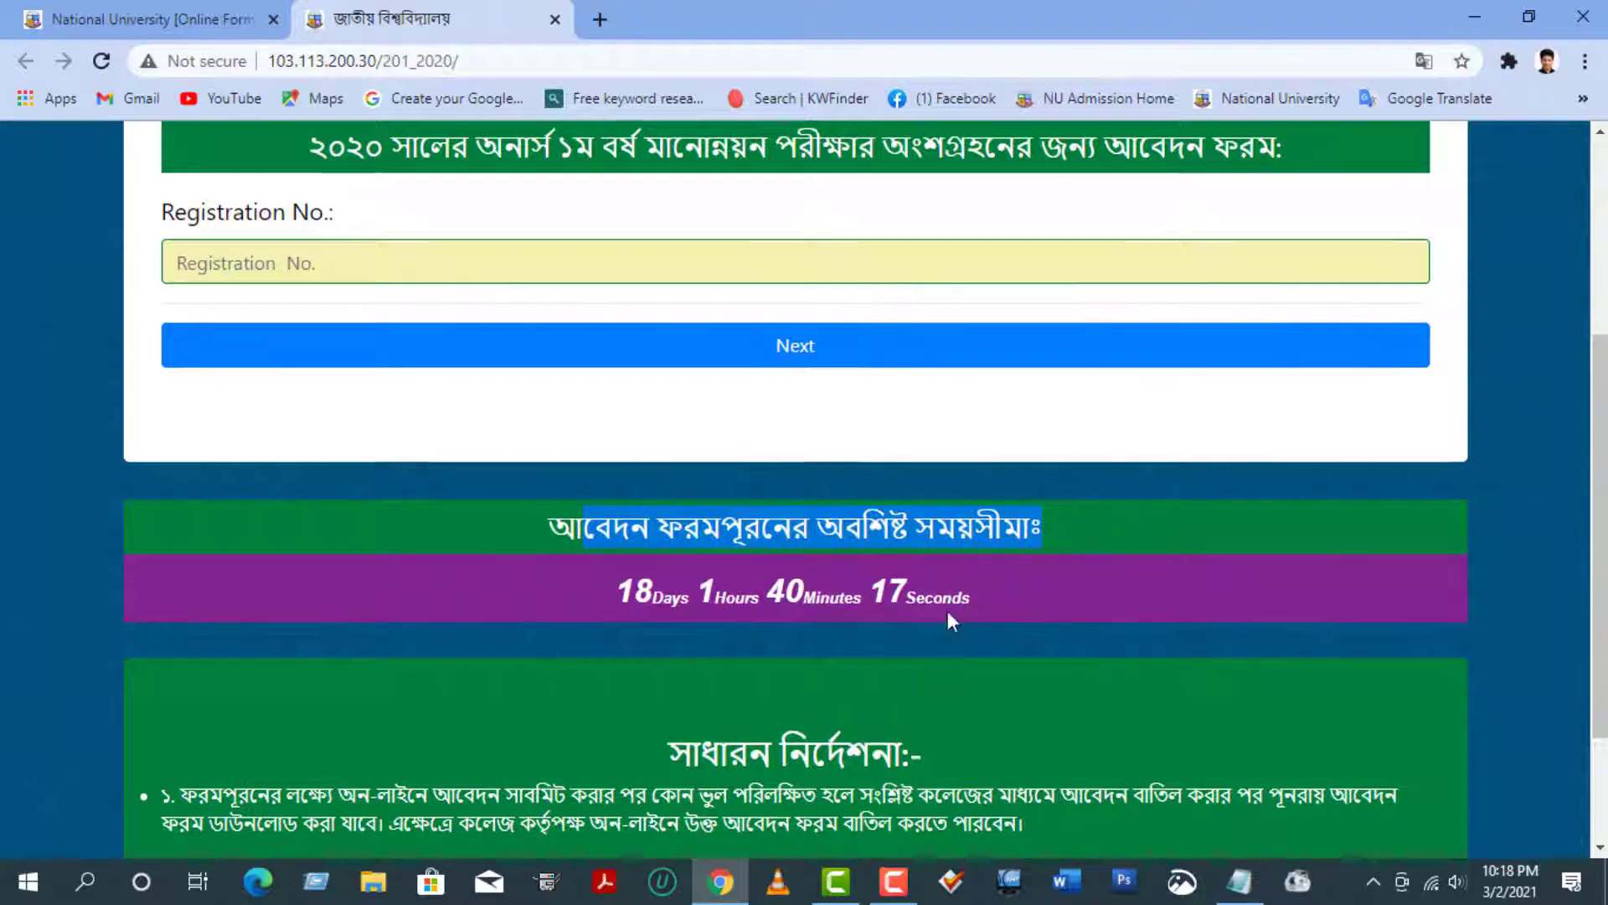
pyautogui.scroll(-1, 680, 441)
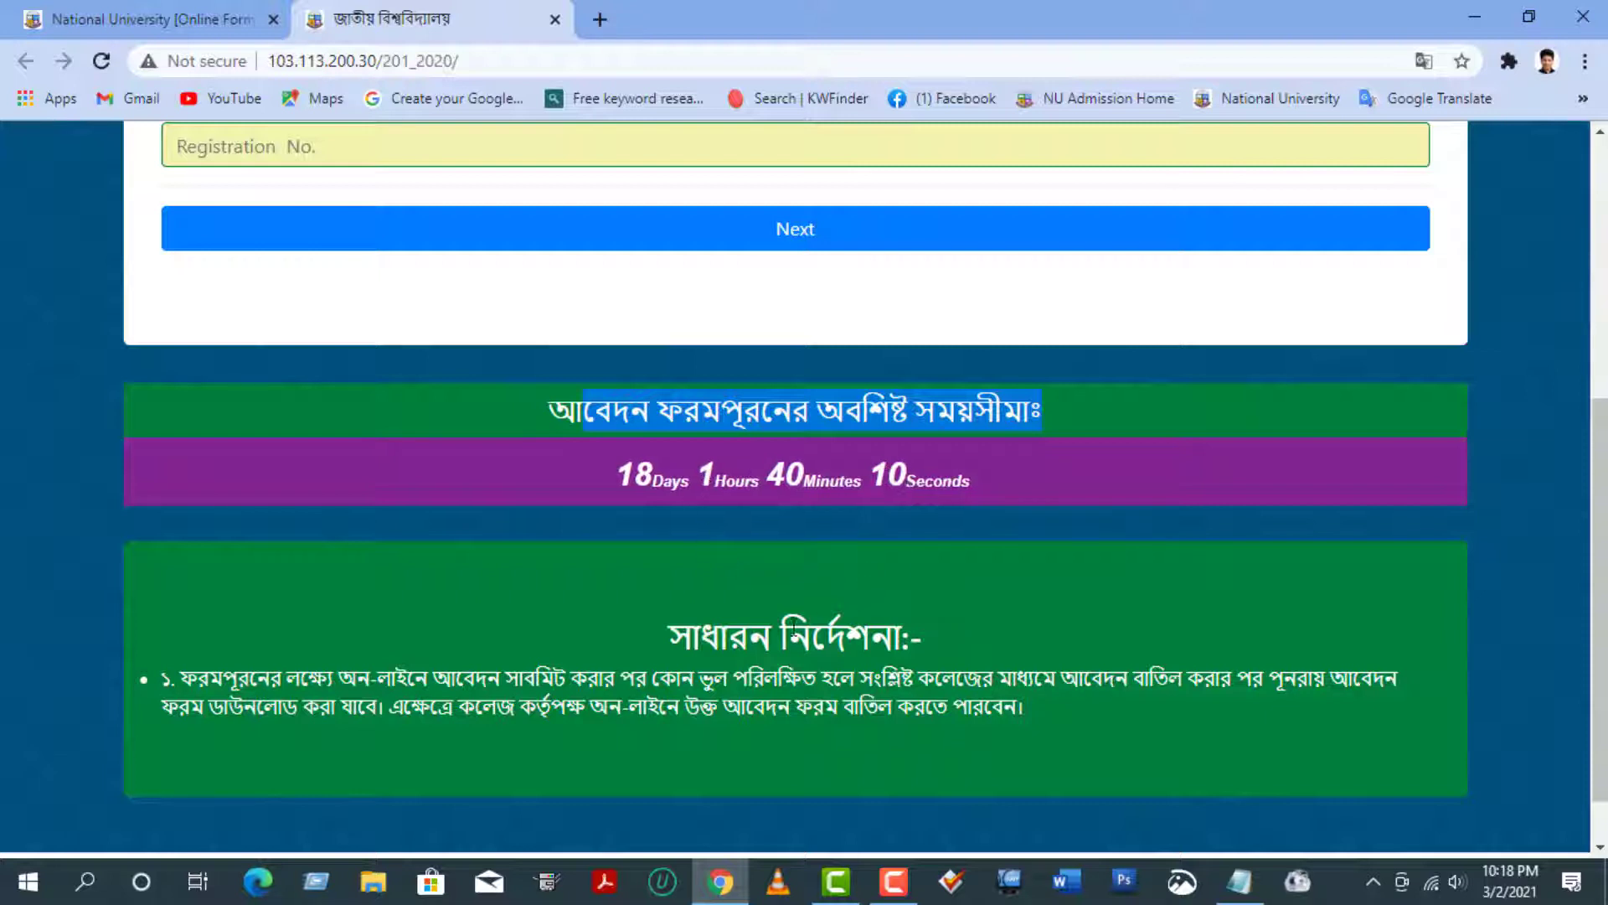
pyautogui.moveTo(694, 645); pyautogui.dragTo(922, 641)
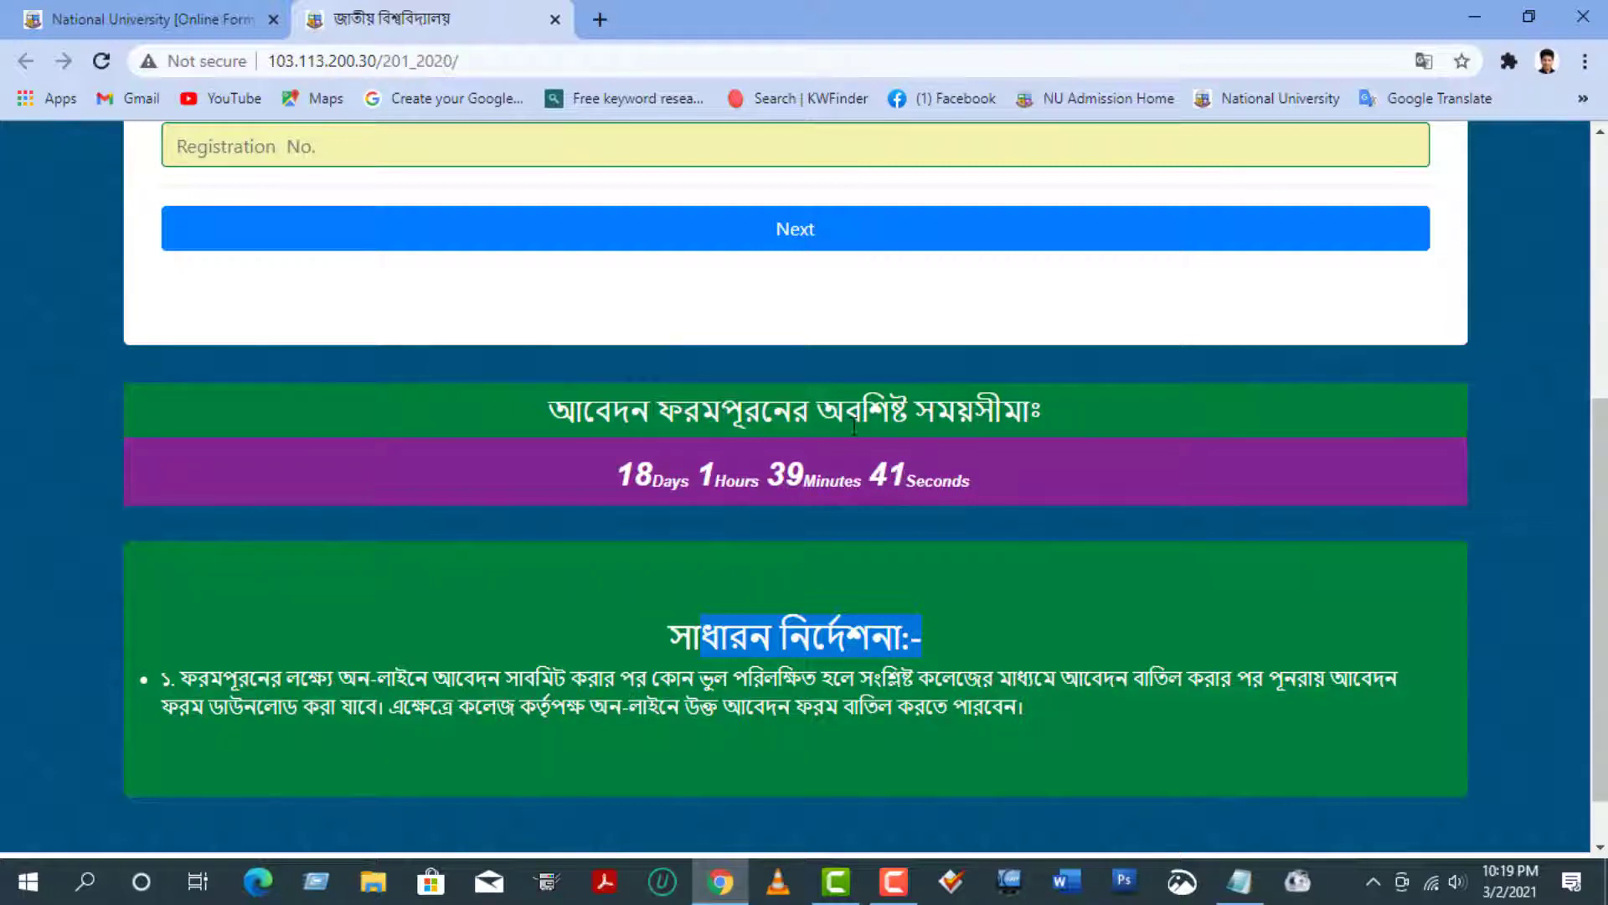
pyautogui.scroll(3, 836, 346)
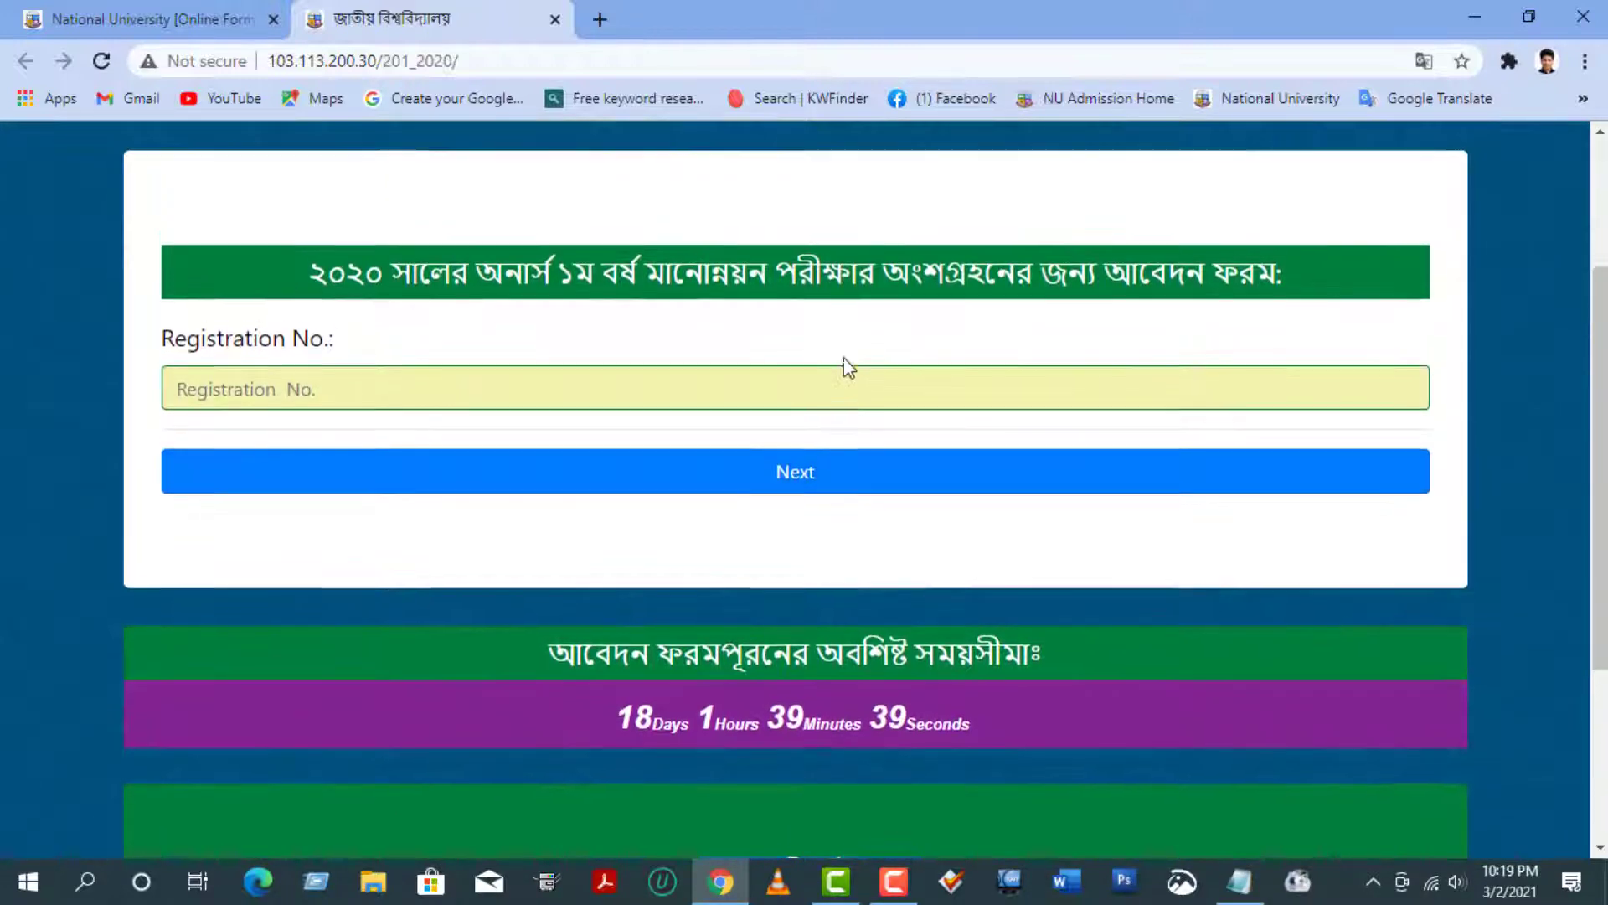
pyautogui.scroll(1, 843, 356)
# Step: Switch to the kkon file in Notepad, copy the student's registration number and return to the form in the browser
pyautogui.click(243, 495)
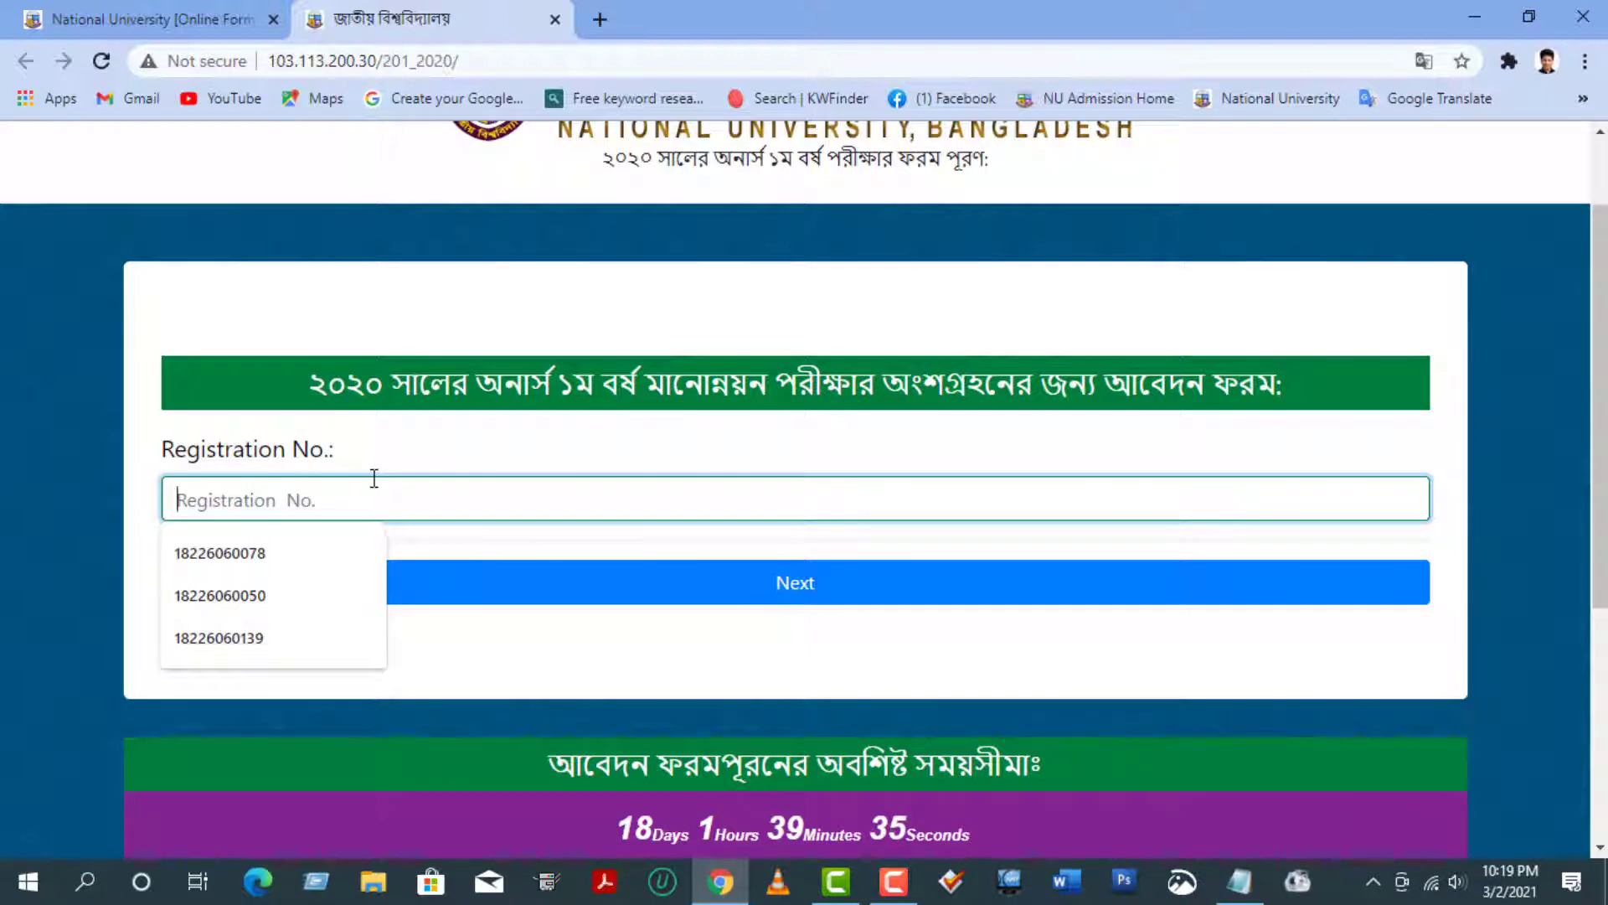
pyautogui.click(350, 488)
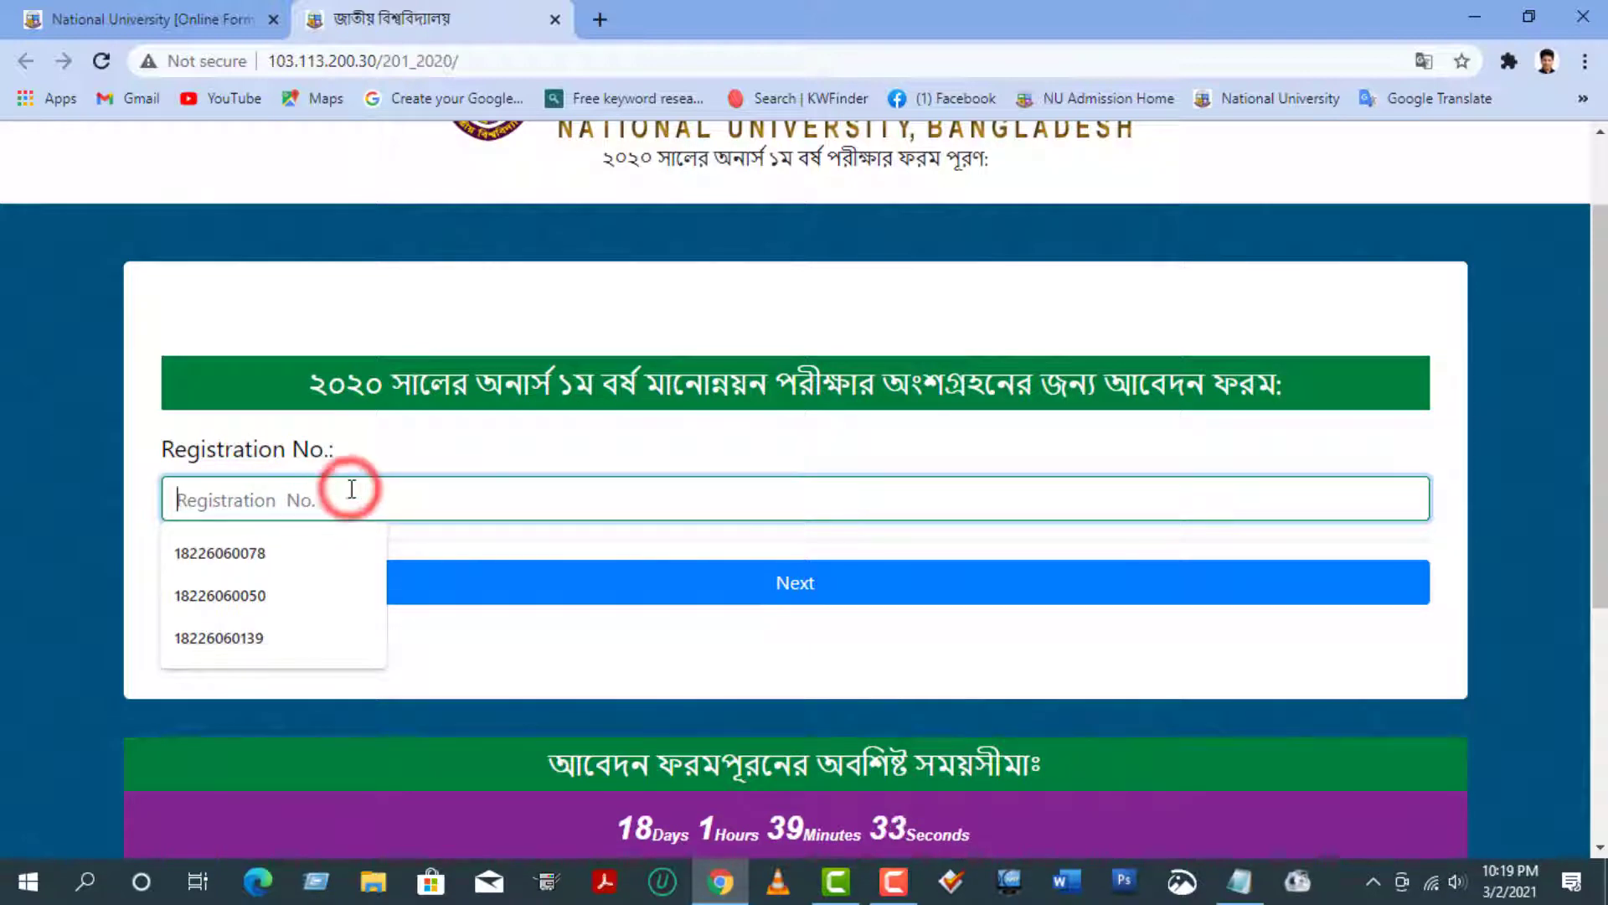
pyautogui.click(1240, 882)
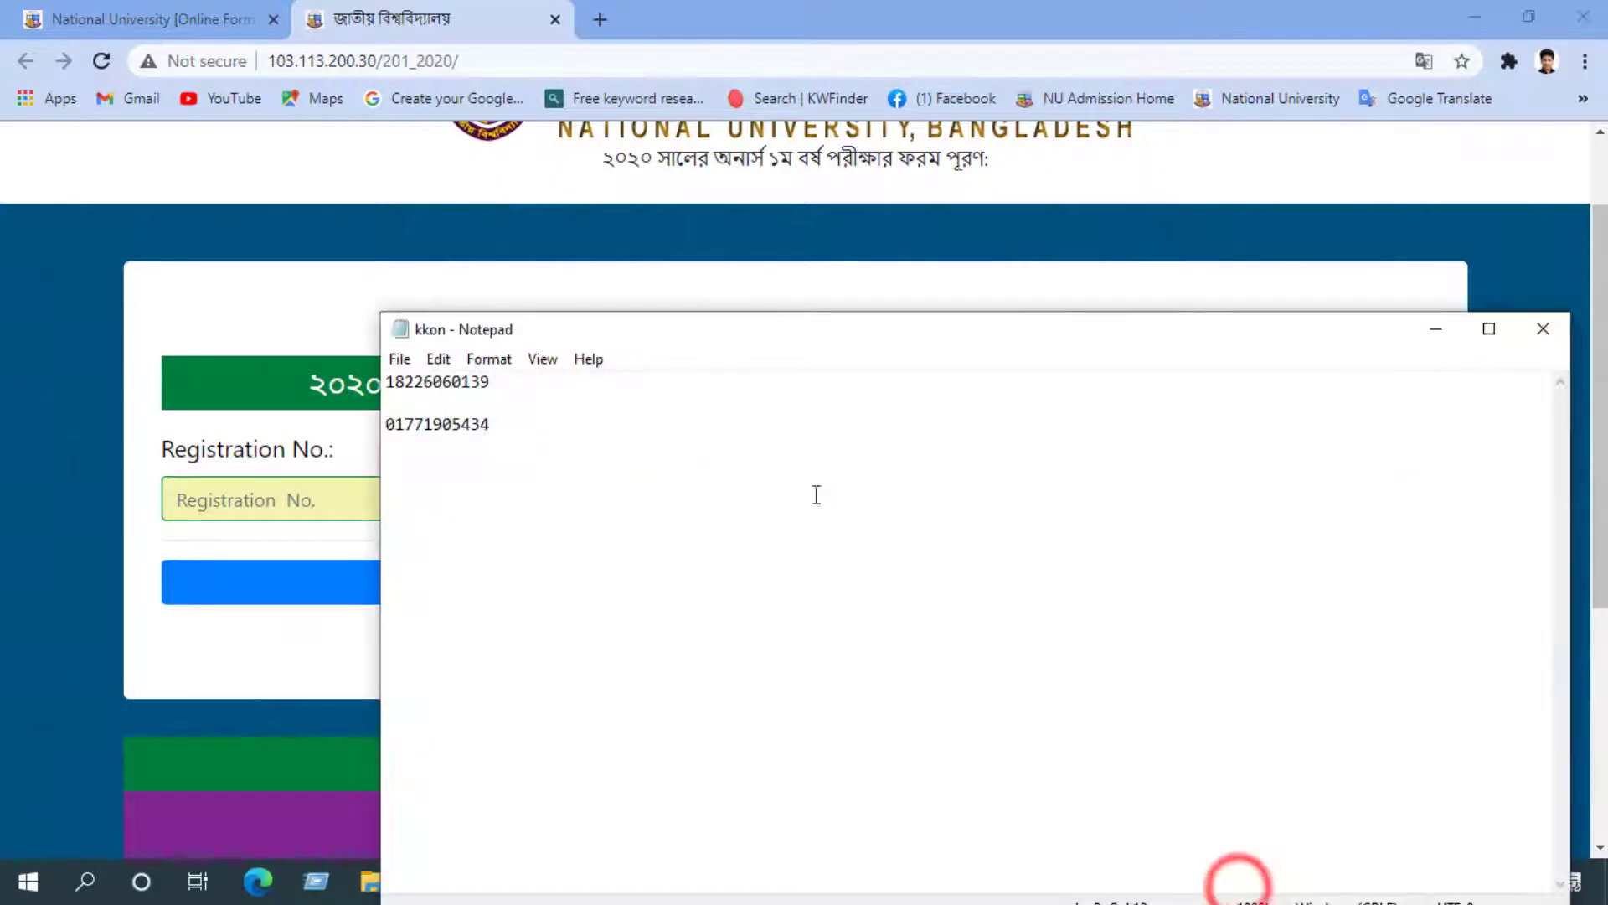
pyautogui.moveTo(502, 382); pyautogui.dragTo(391, 383)
pyautogui.rightClick(391, 384)
pyautogui.click(445, 455)
pyautogui.hotkey('alt', 'Tab')
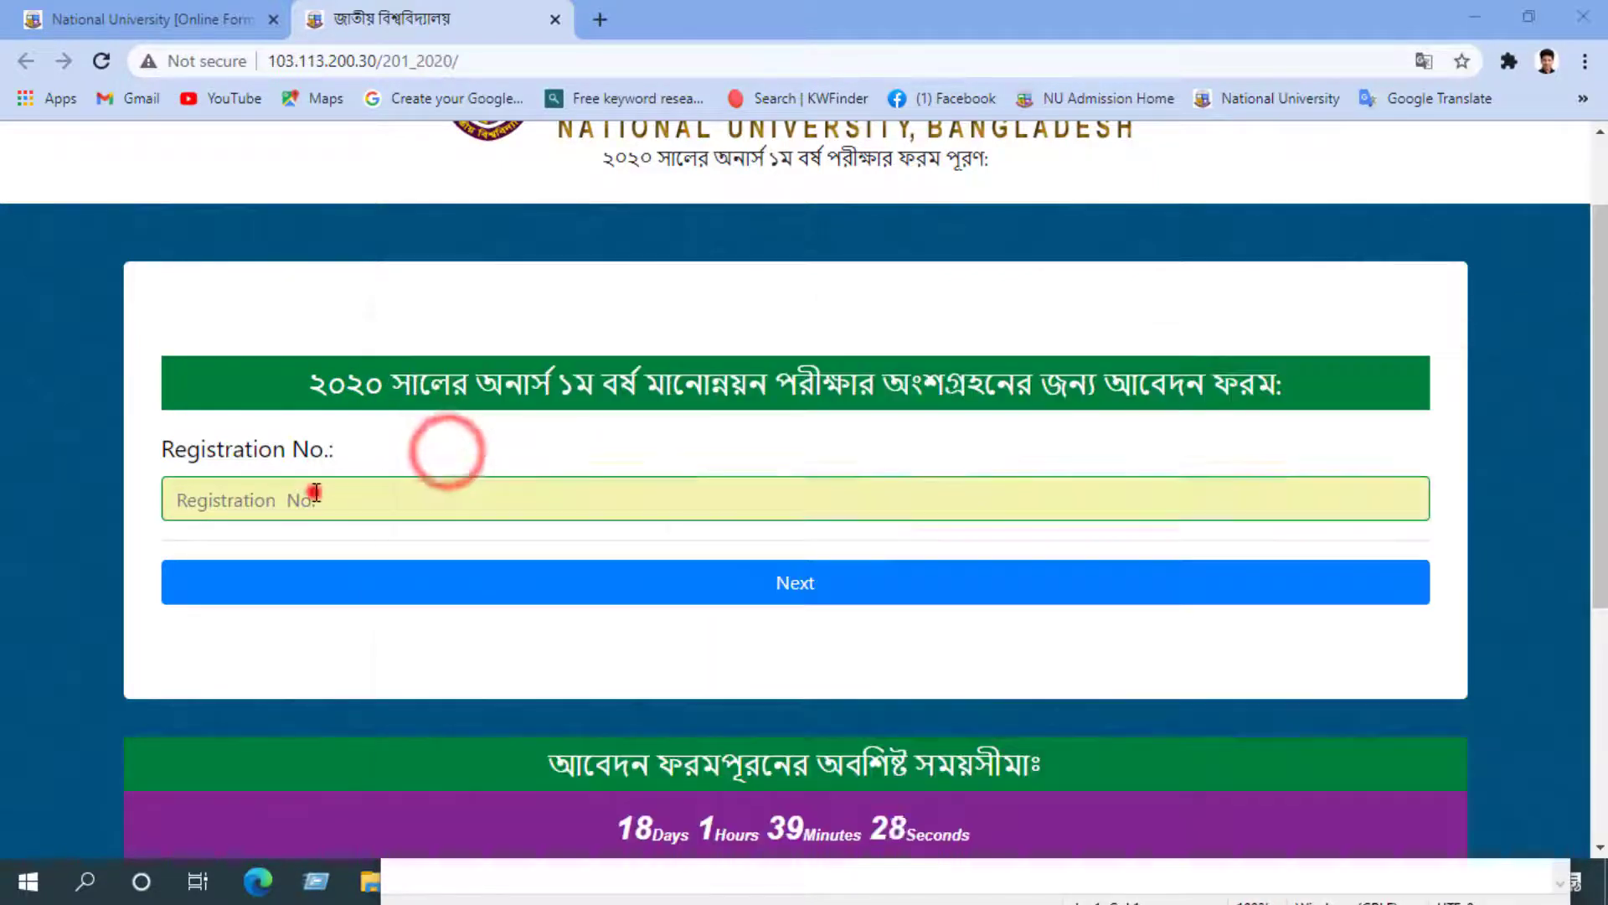
# Step: Paste the student's registration number into the Registration No. field and continue to the student information page
pyautogui.click(317, 494)
pyautogui.rightClick(317, 494)
pyautogui.click(377, 314)
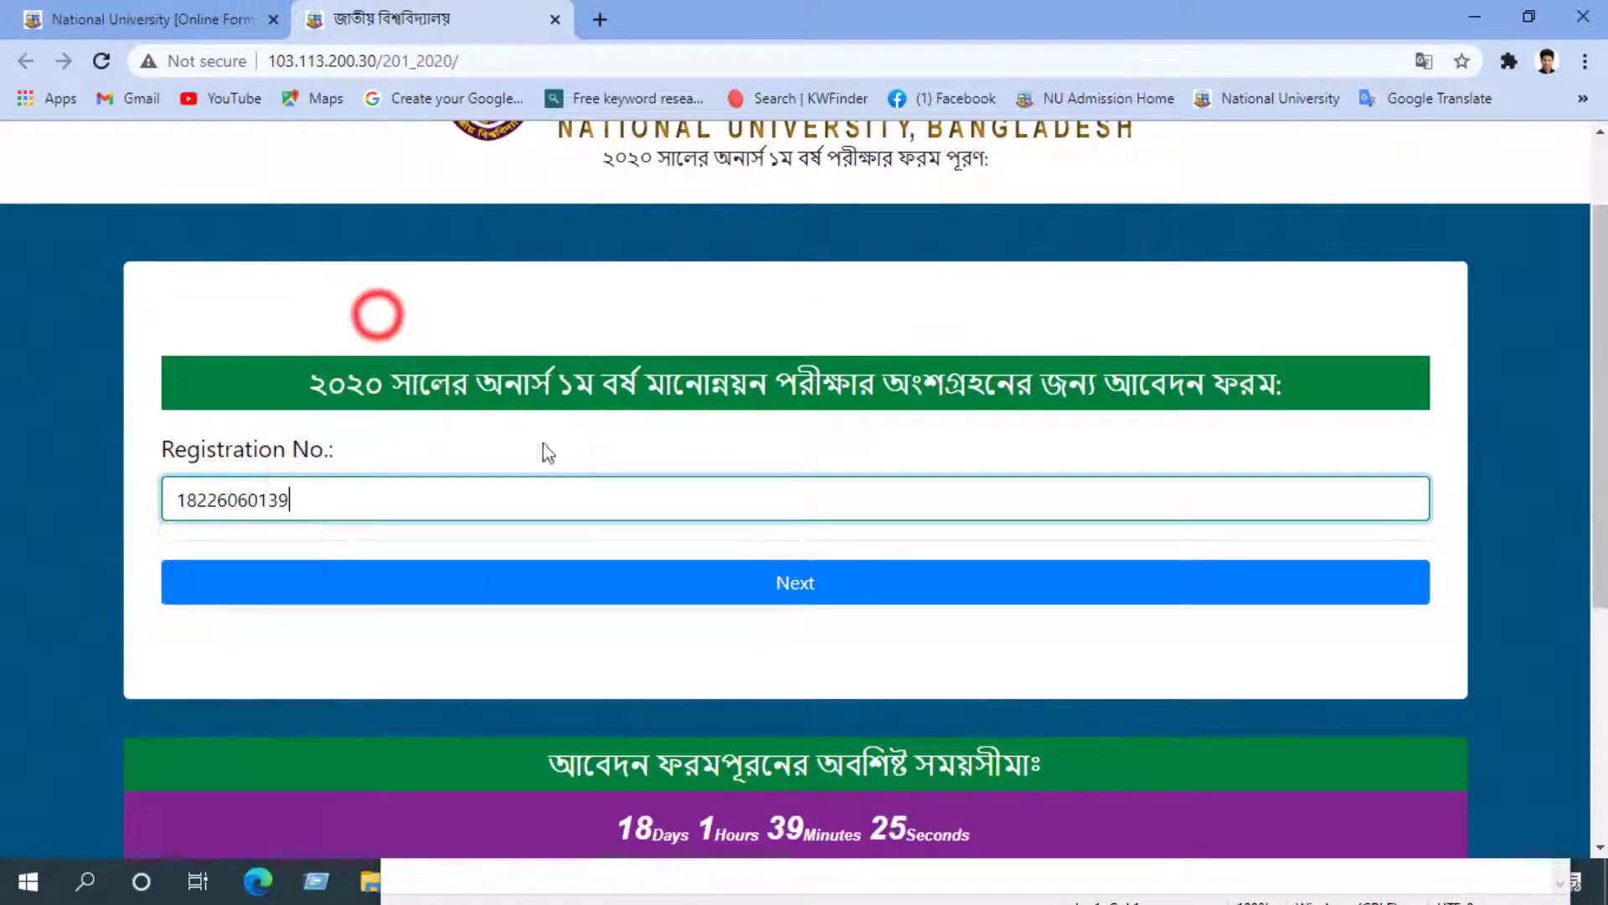
pyautogui.click(810, 587)
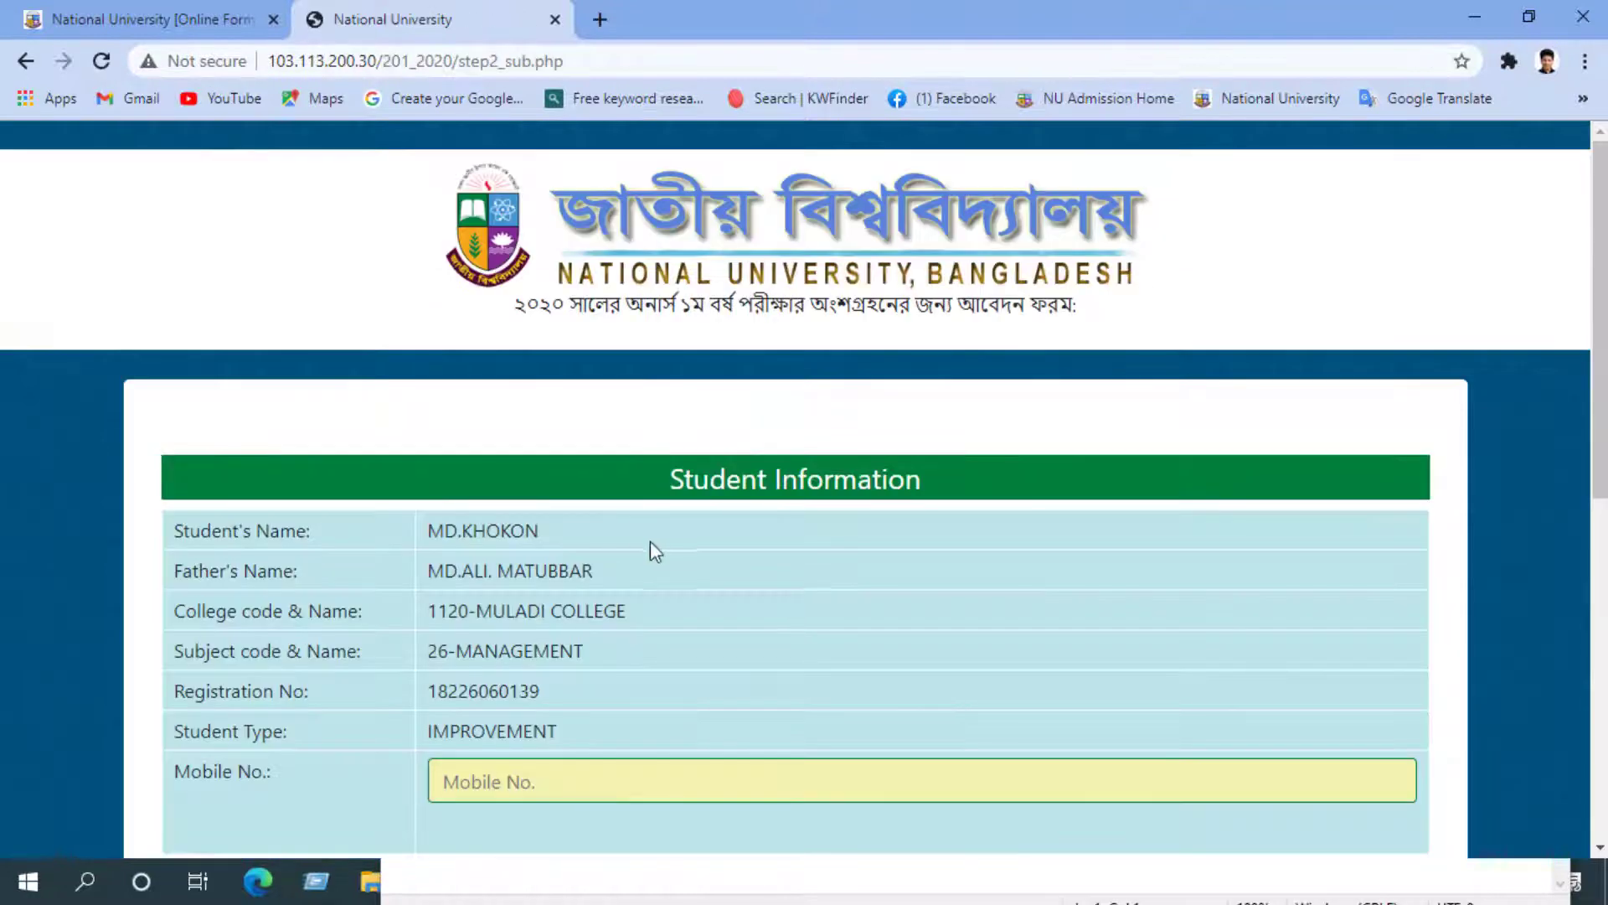
# Step: Examine the student information, the compulsory subjects and the rule for selecting improvement subjects
pyautogui.moveTo(442, 525); pyautogui.dragTo(525, 530)
pyautogui.scroll(-3, 613, 588)
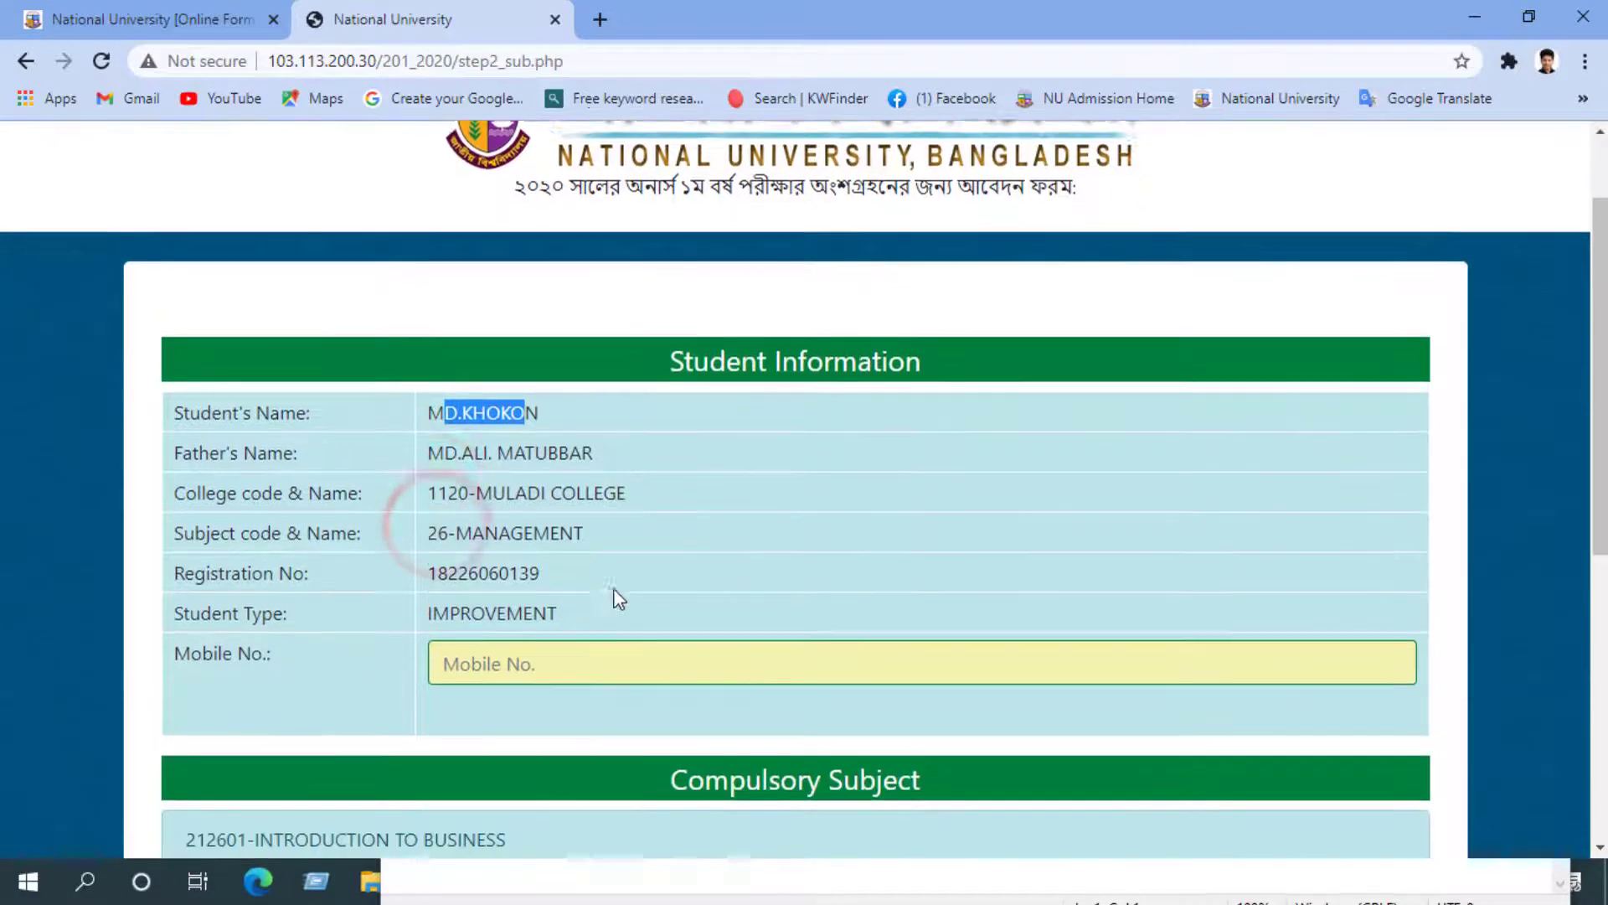
pyautogui.moveTo(429, 416); pyautogui.dragTo(588, 456)
pyautogui.scroll(-3, 588, 457)
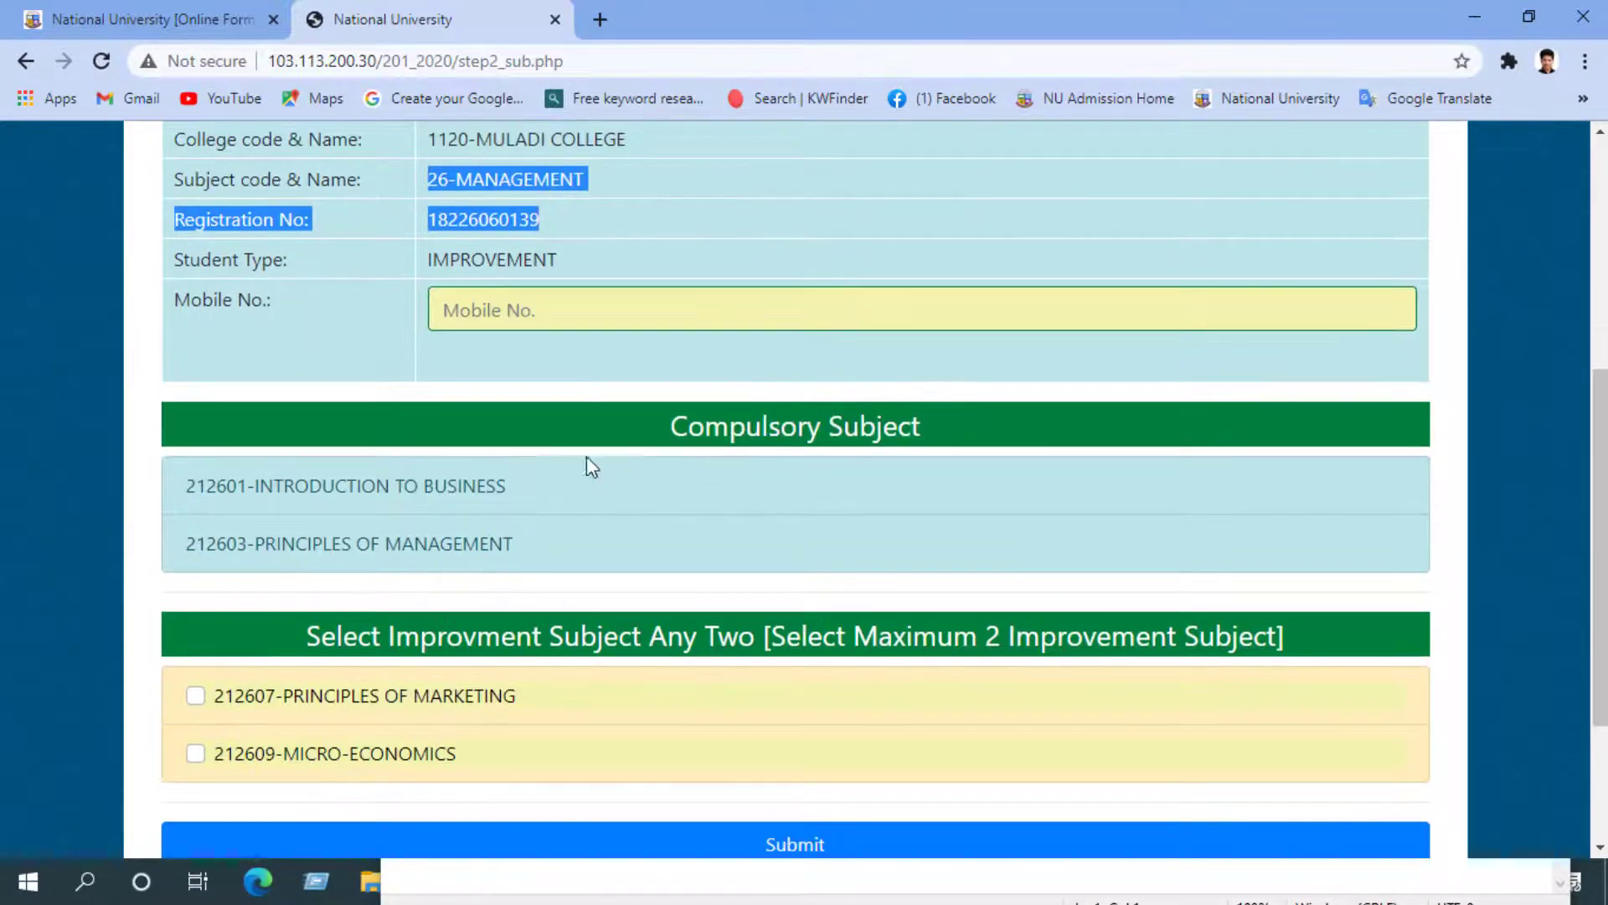
pyautogui.moveTo(670, 428); pyautogui.dragTo(948, 452)
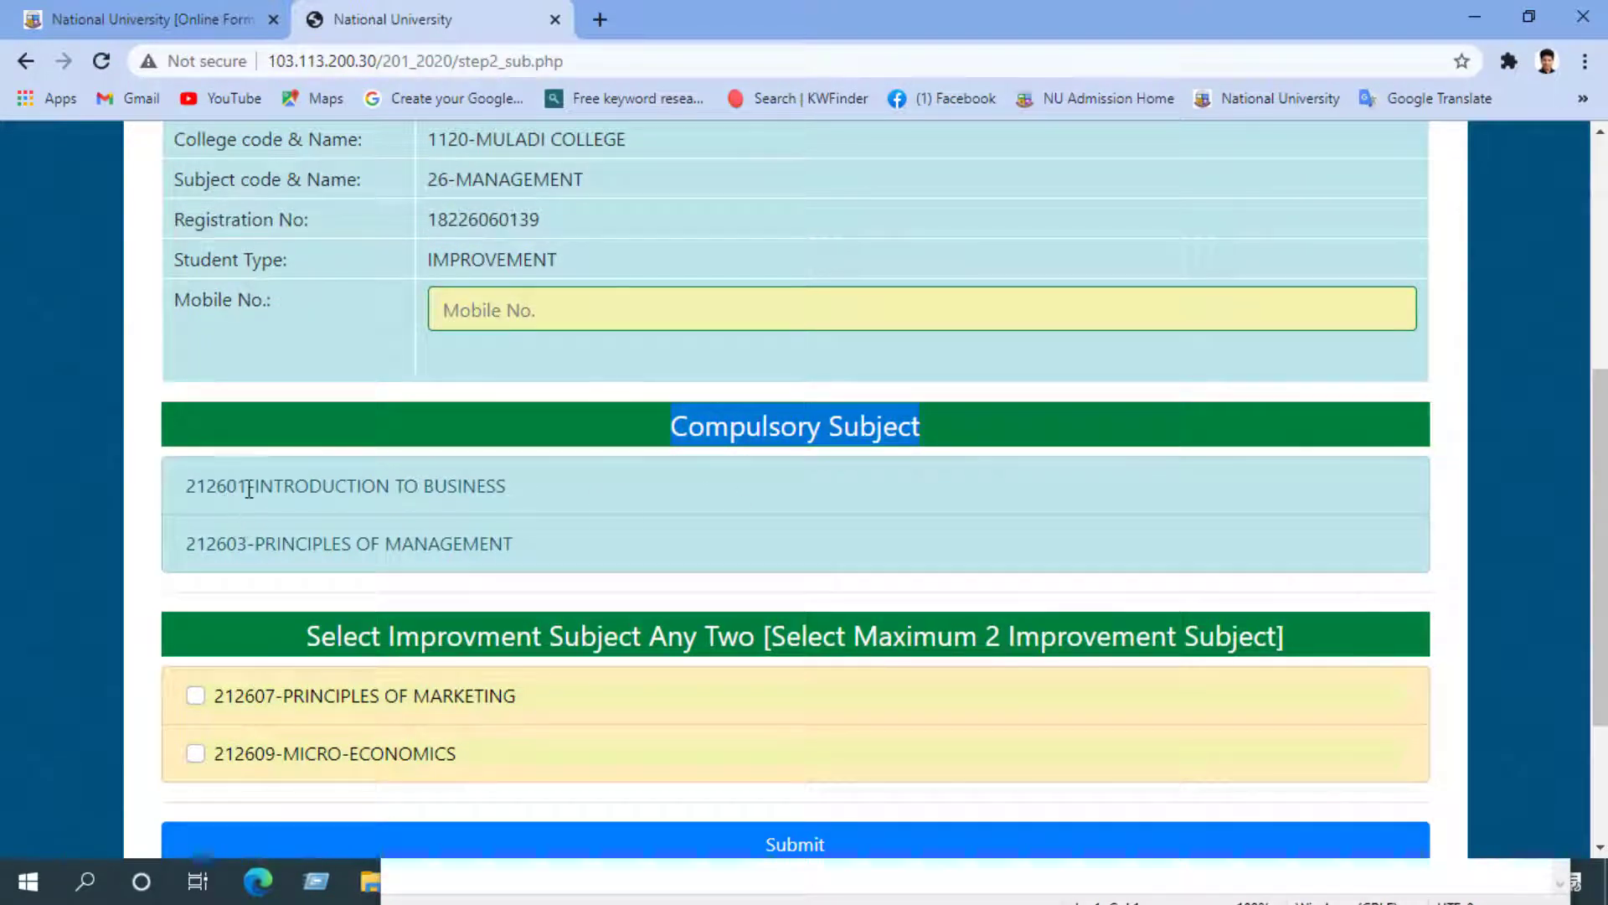
pyautogui.scroll(-2, 279, 495)
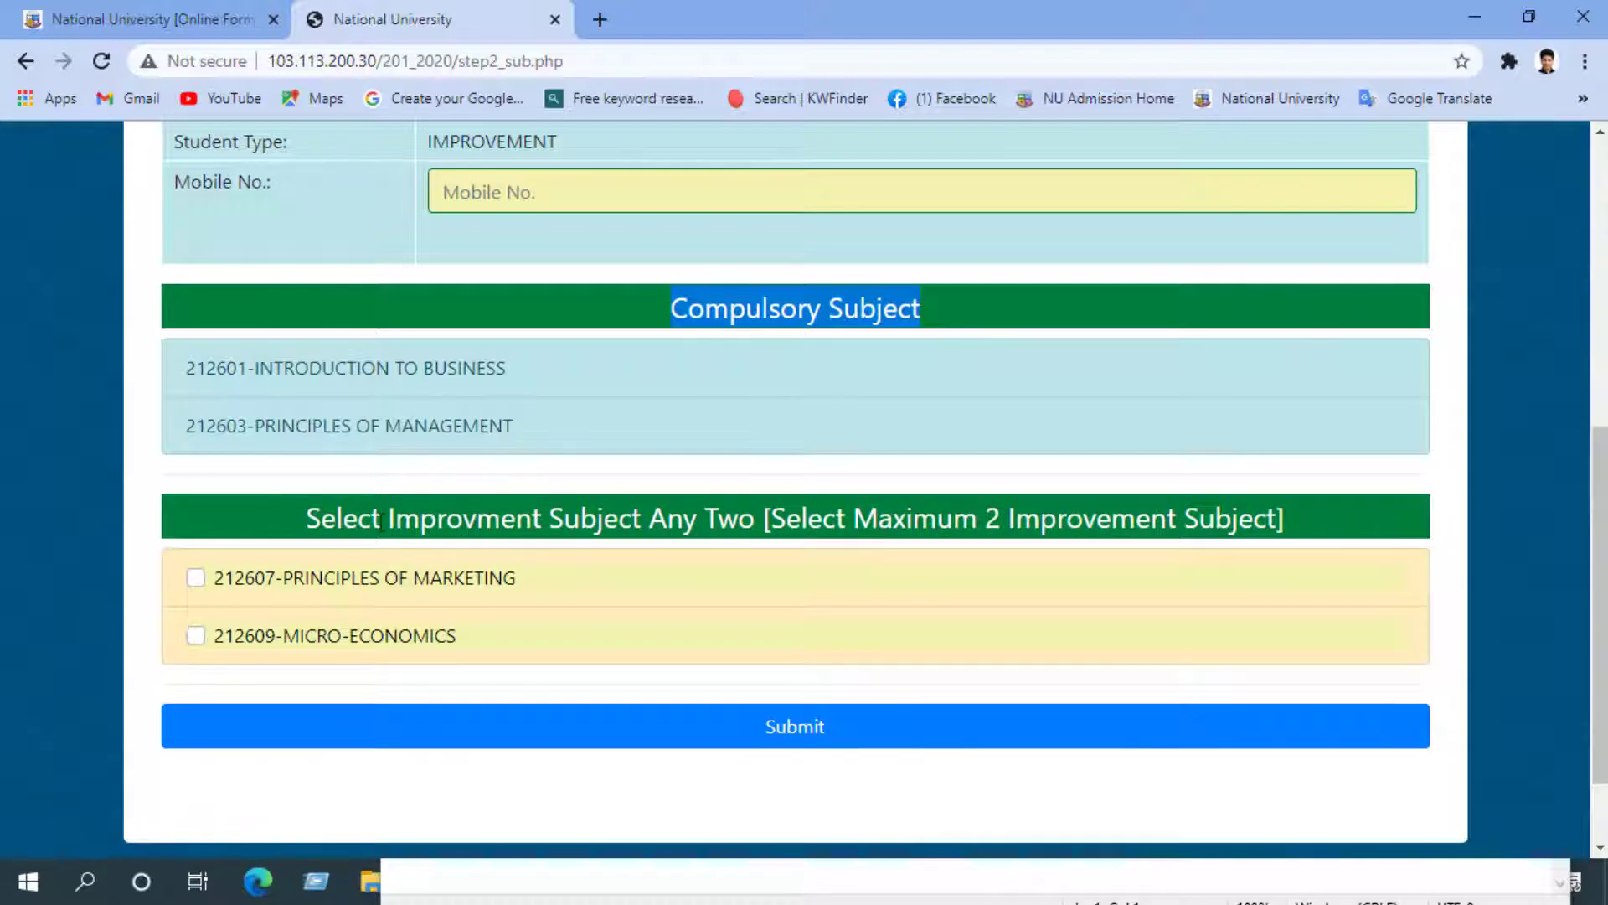
pyautogui.moveTo(315, 519); pyautogui.dragTo(841, 521)
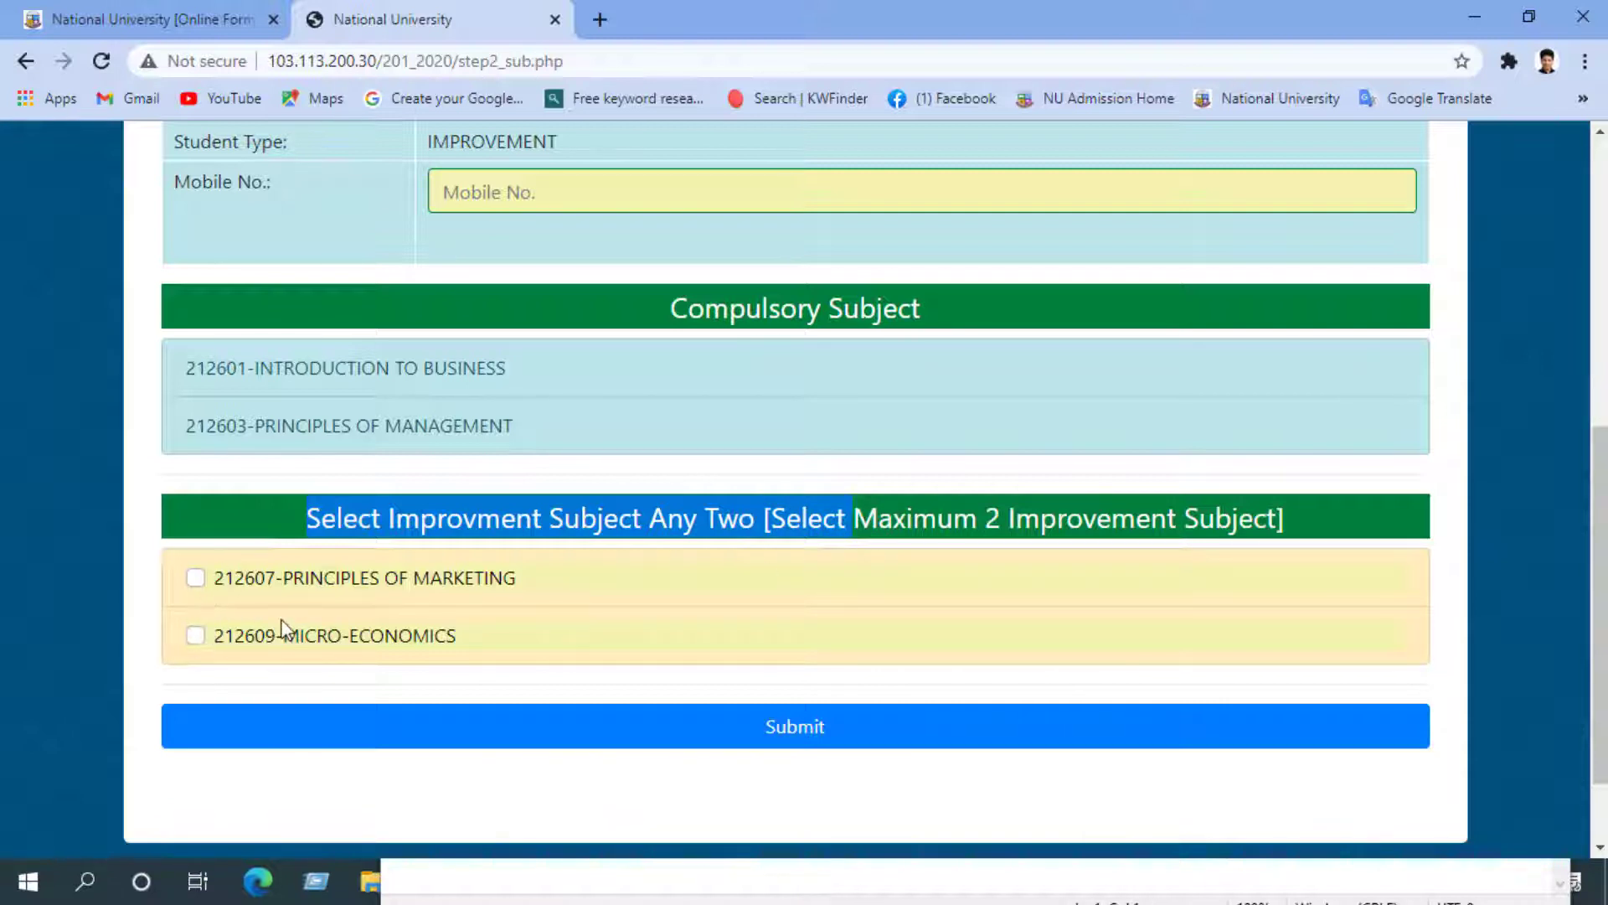
pyautogui.moveTo(872, 519); pyautogui.dragTo(1243, 527)
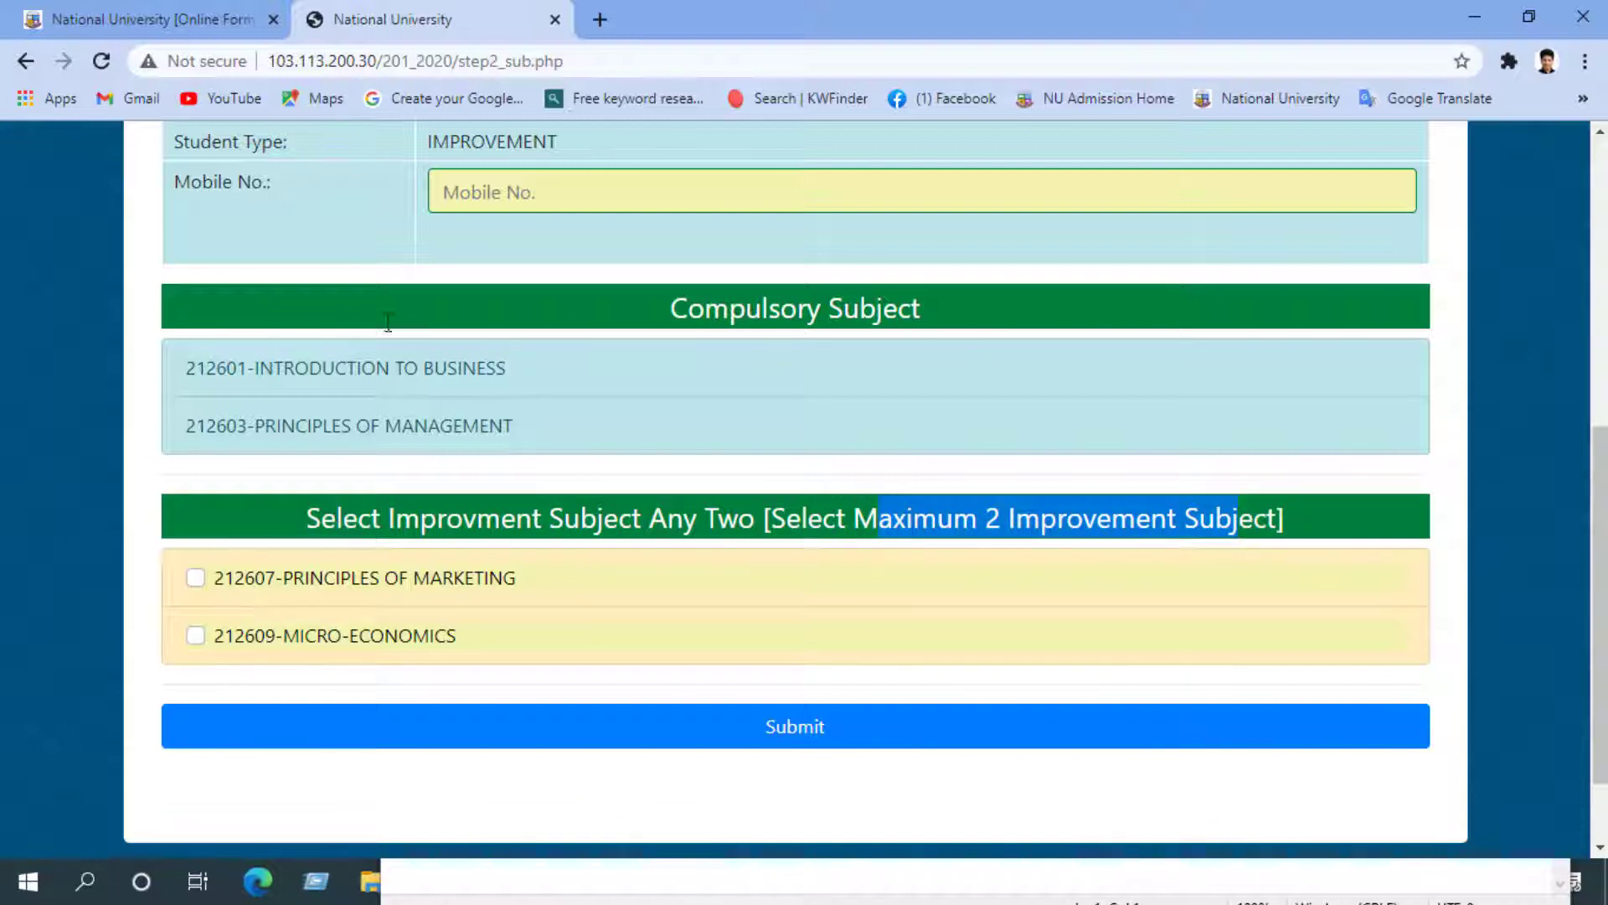
pyautogui.scroll(1, 583, 263)
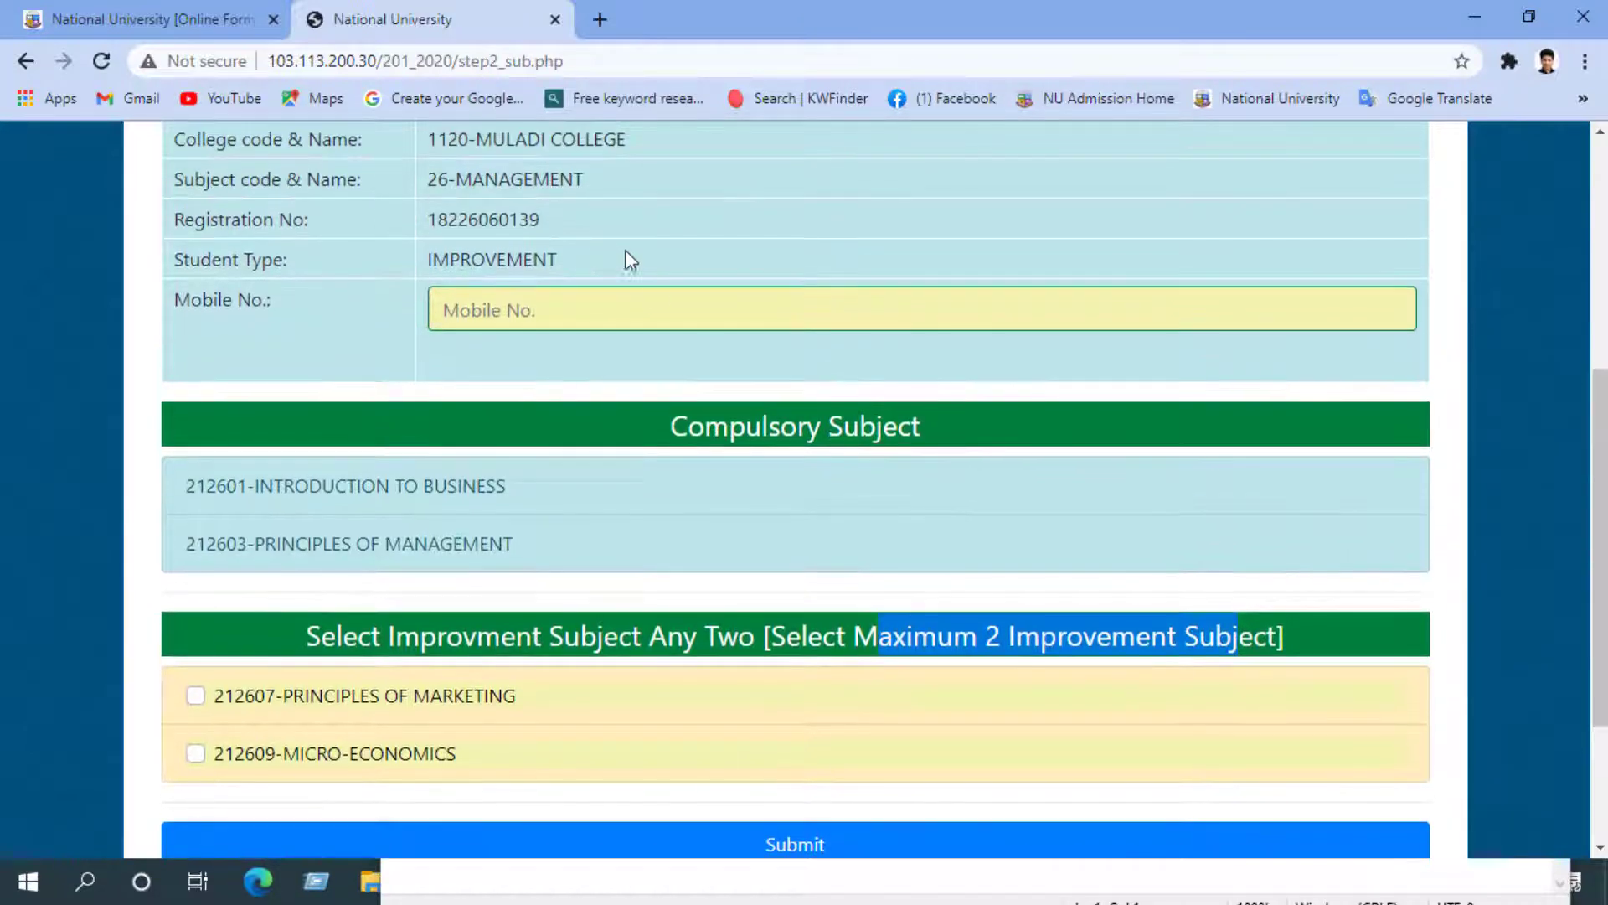
# Step: Copy the student's mobile number from the kkon file in Notepad into the form's Mobile No. field
pyautogui.click(463, 314)
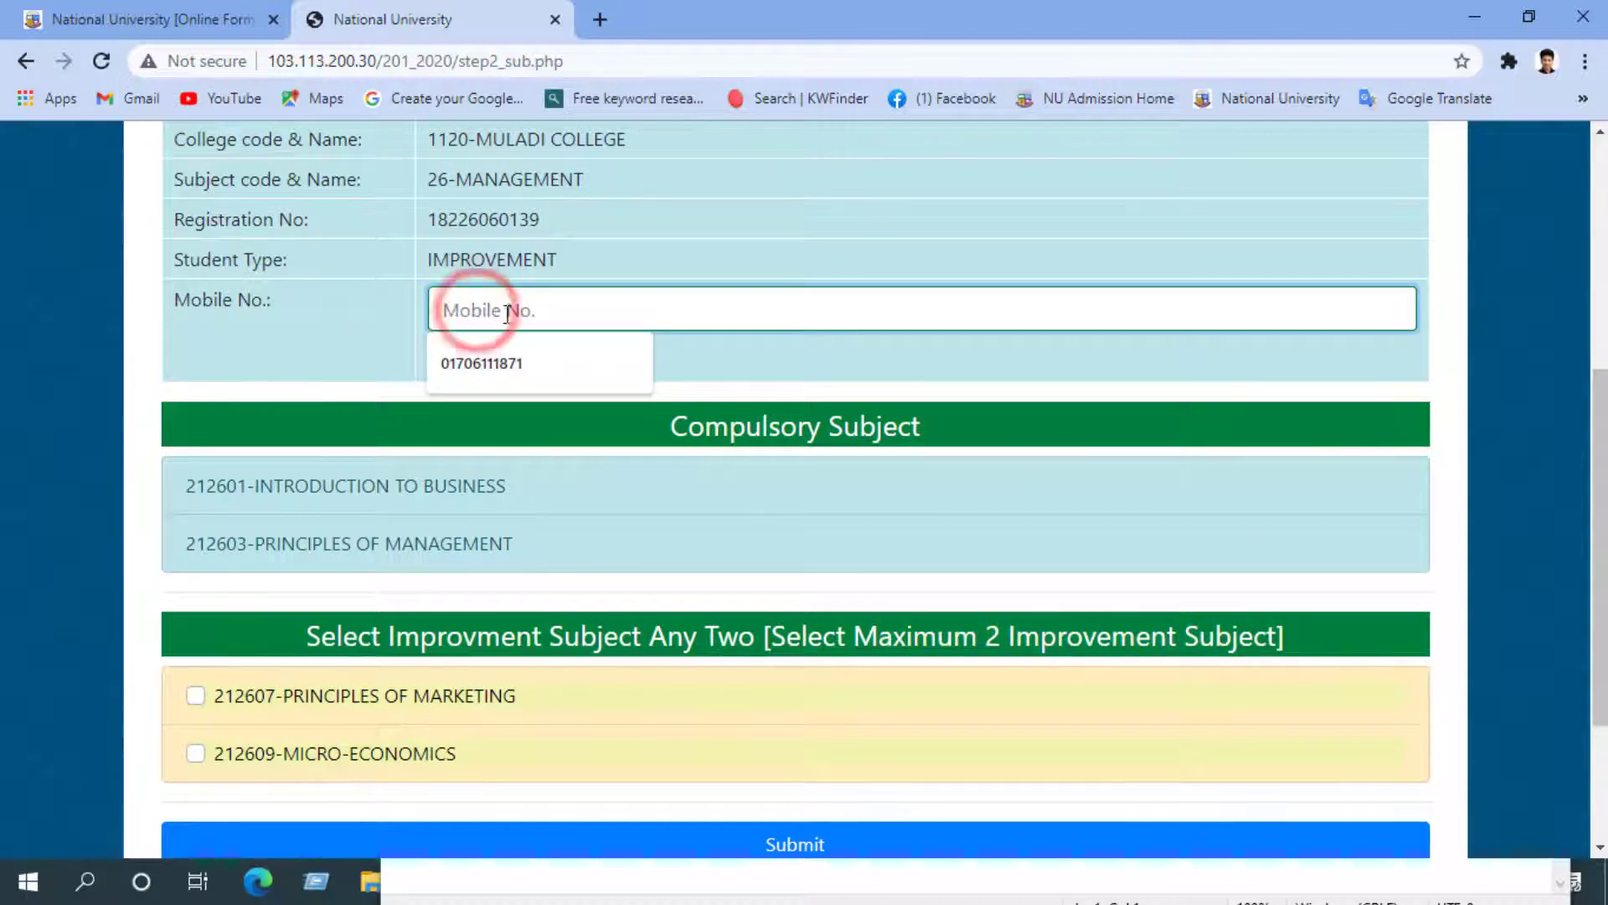
pyautogui.click(1214, 885)
pyautogui.moveTo(511, 435); pyautogui.dragTo(407, 432)
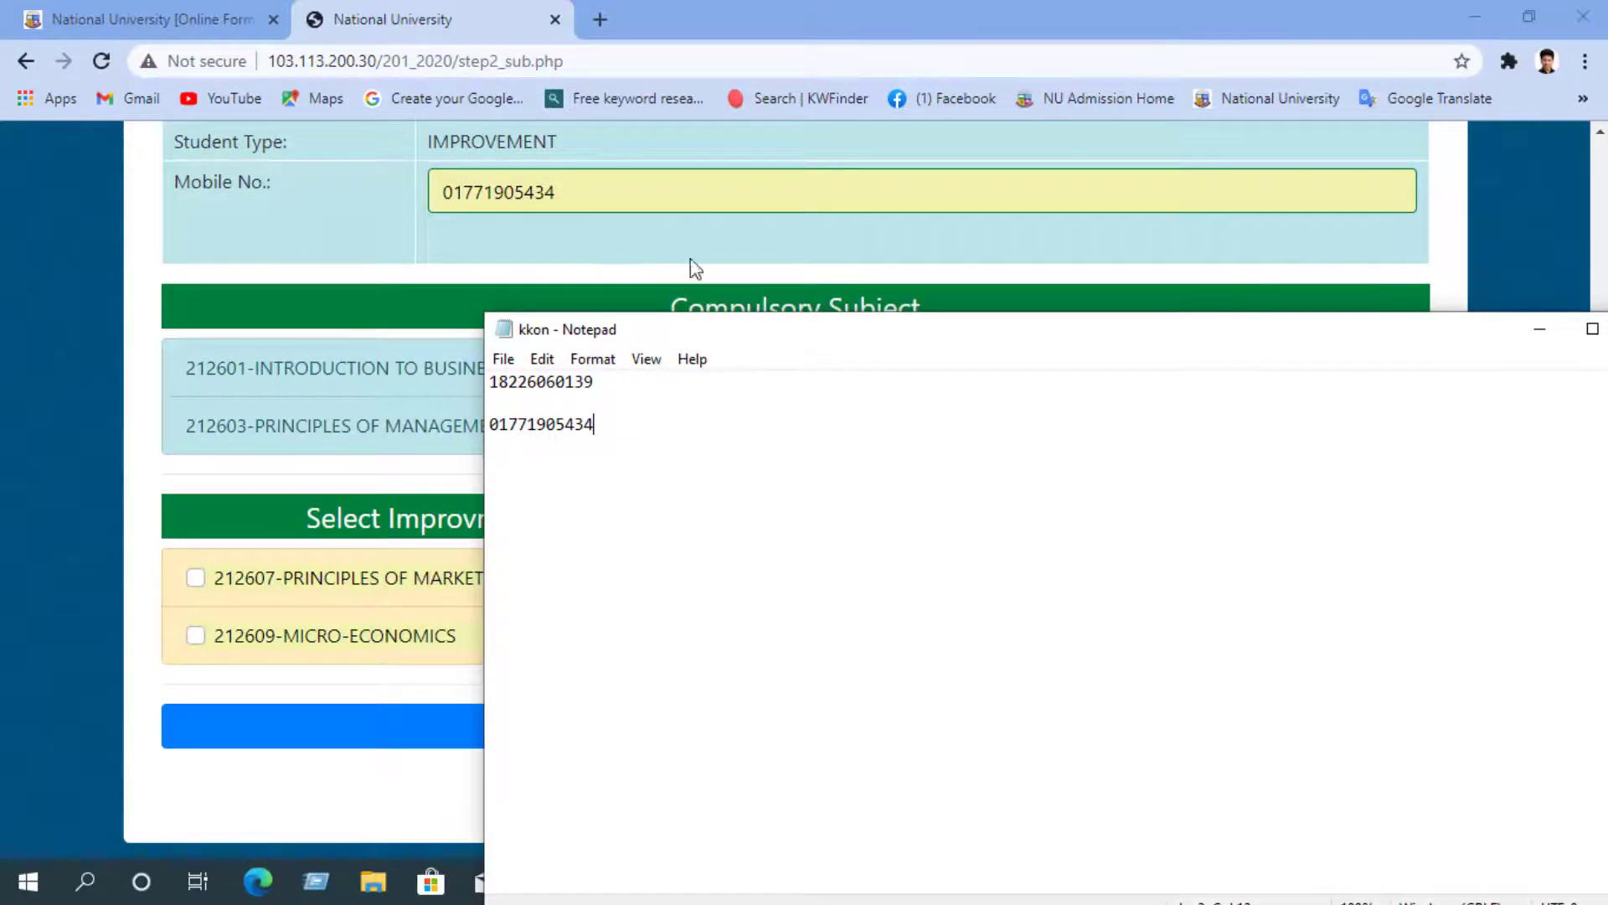
pyautogui.click(635, 194)
pyautogui.scroll(-2, 628, 244)
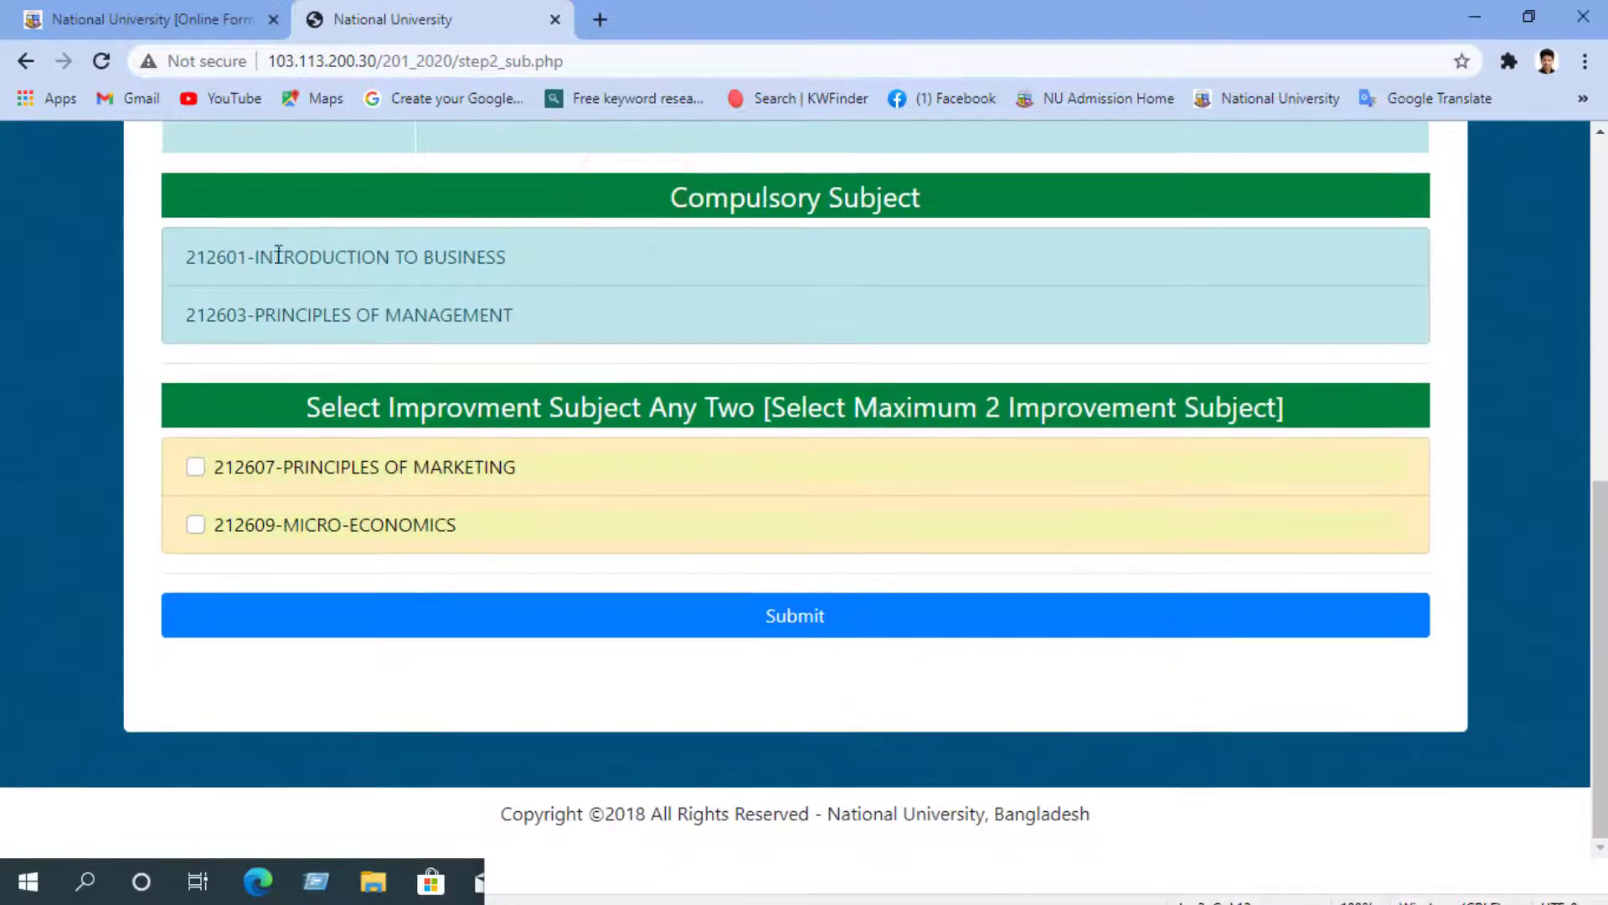
pyautogui.click(417, 5)
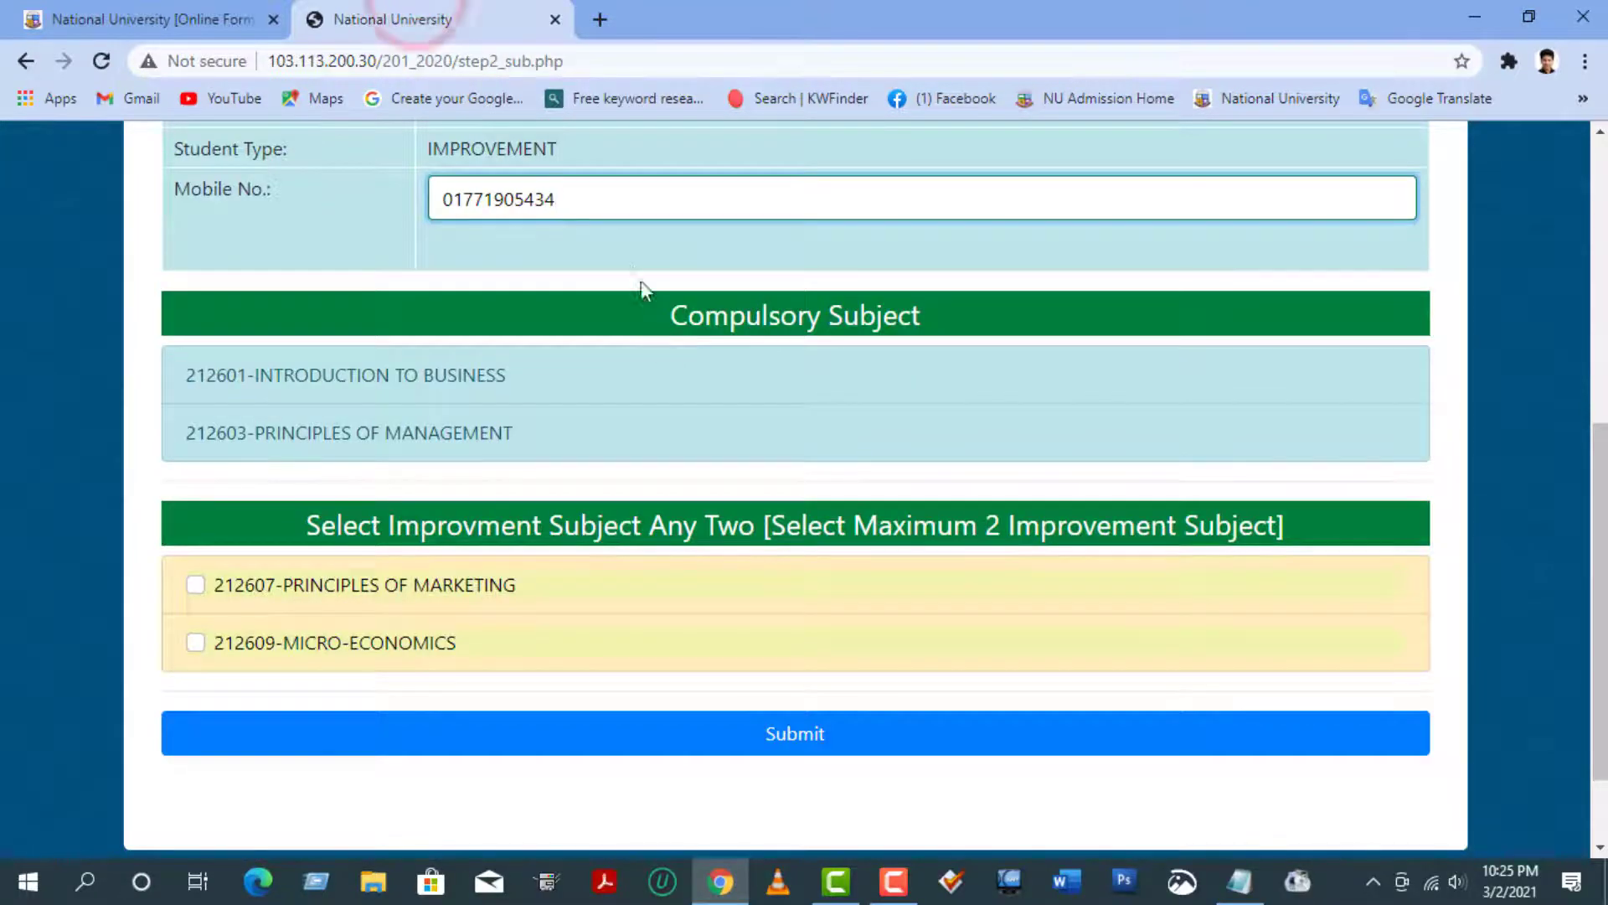
# Step: Review compulsory subjects 212601 and 212603, and submit the form without selecting any optional improvement subject
pyautogui.scroll(-2, 681, 352)
pyautogui.scroll(-1, 691, 363)
pyautogui.moveTo(210, 261); pyautogui.dragTo(283, 258)
pyautogui.moveTo(207, 315); pyautogui.dragTo(307, 316)
pyautogui.click(790, 648)
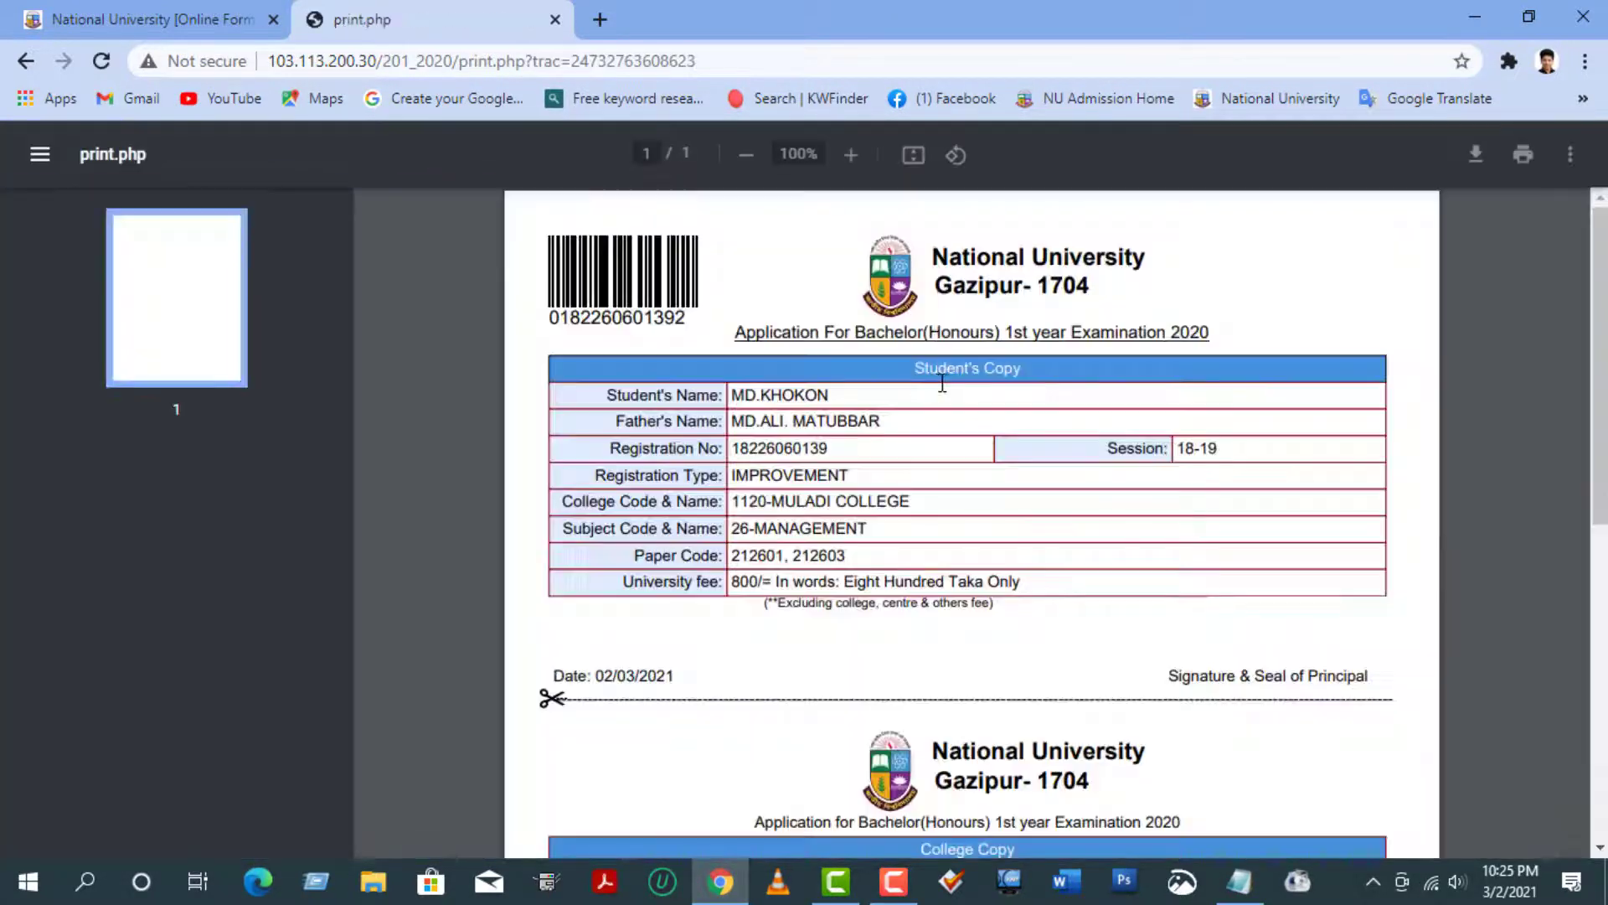
# Step: Download the application form to the Downloads folder as "student_application_from kk"
pyautogui.click(1478, 156)
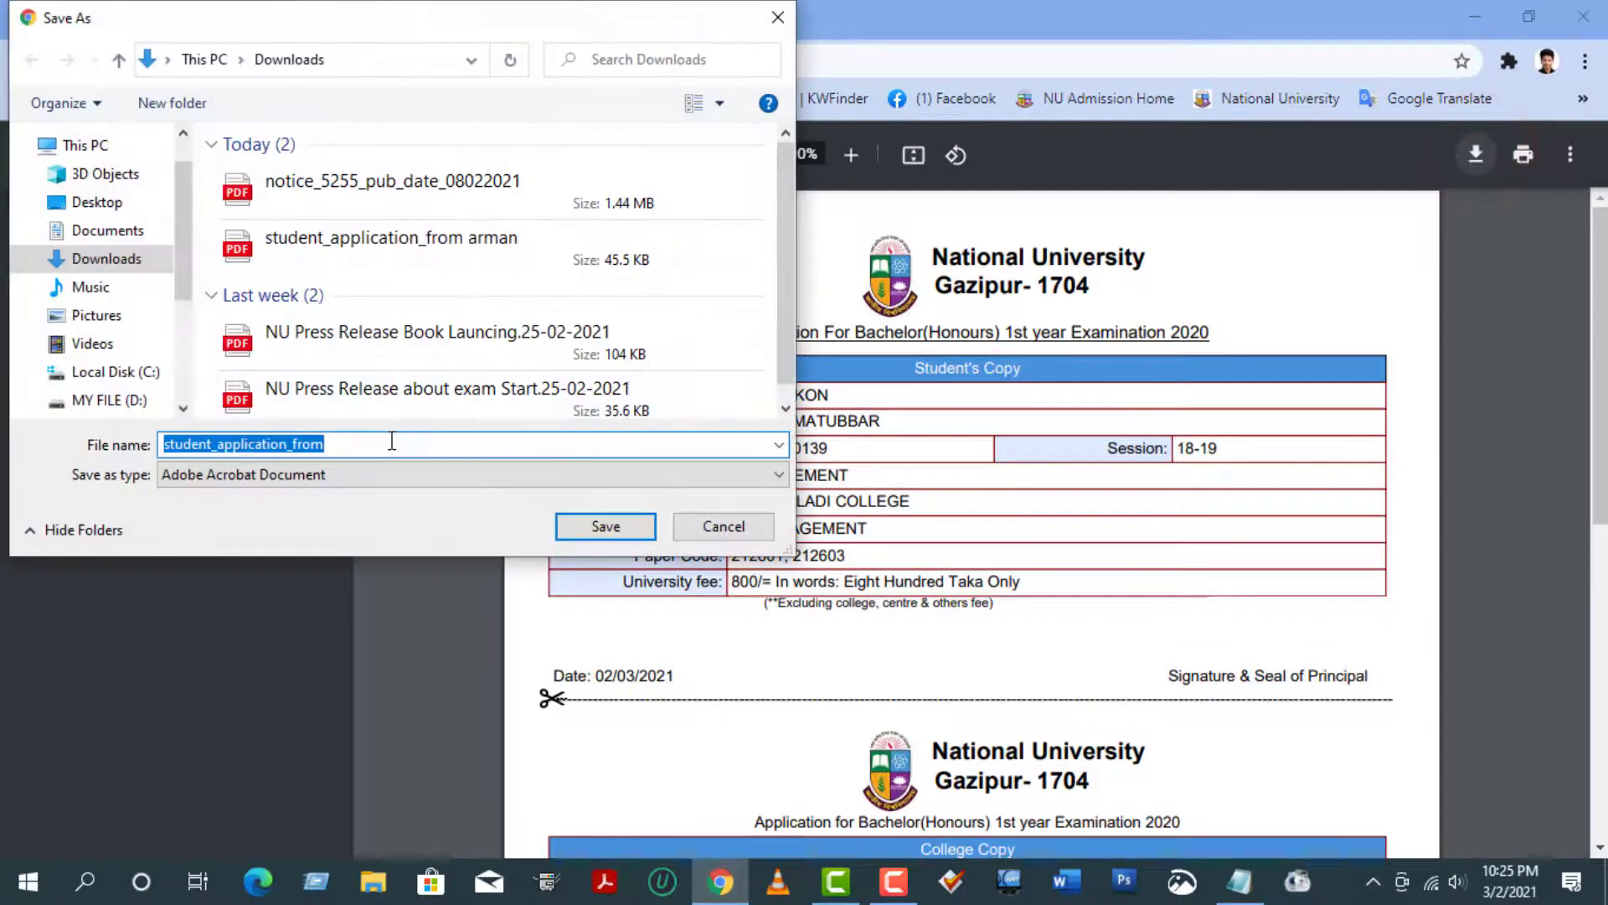
pyautogui.click(342, 444)
pyautogui.write('kk')
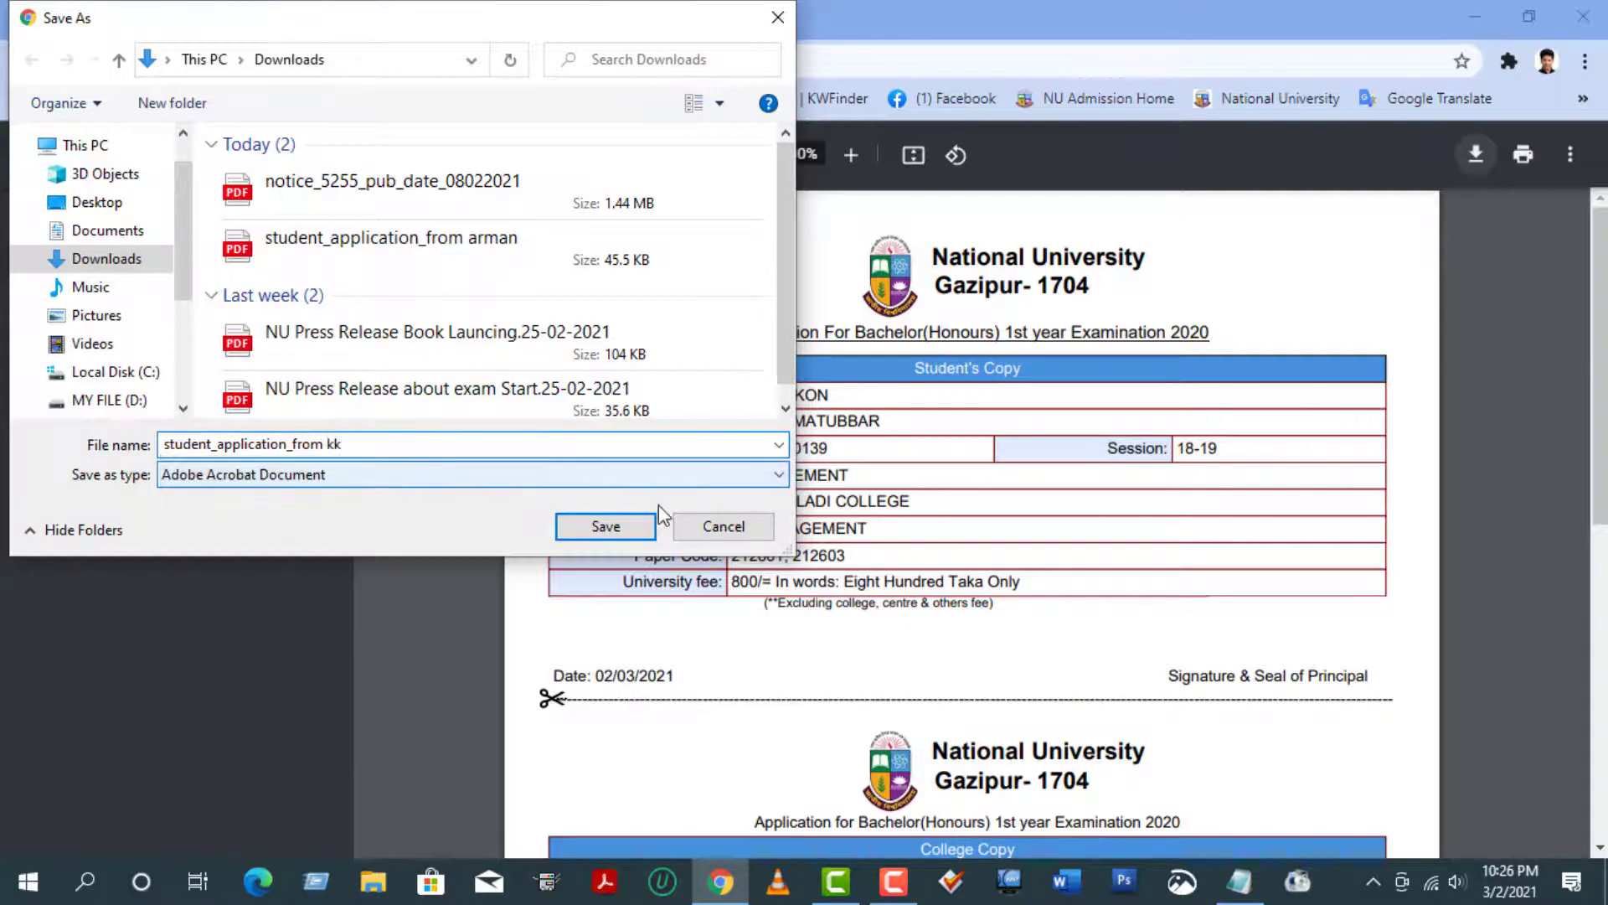
pyautogui.click(607, 526)
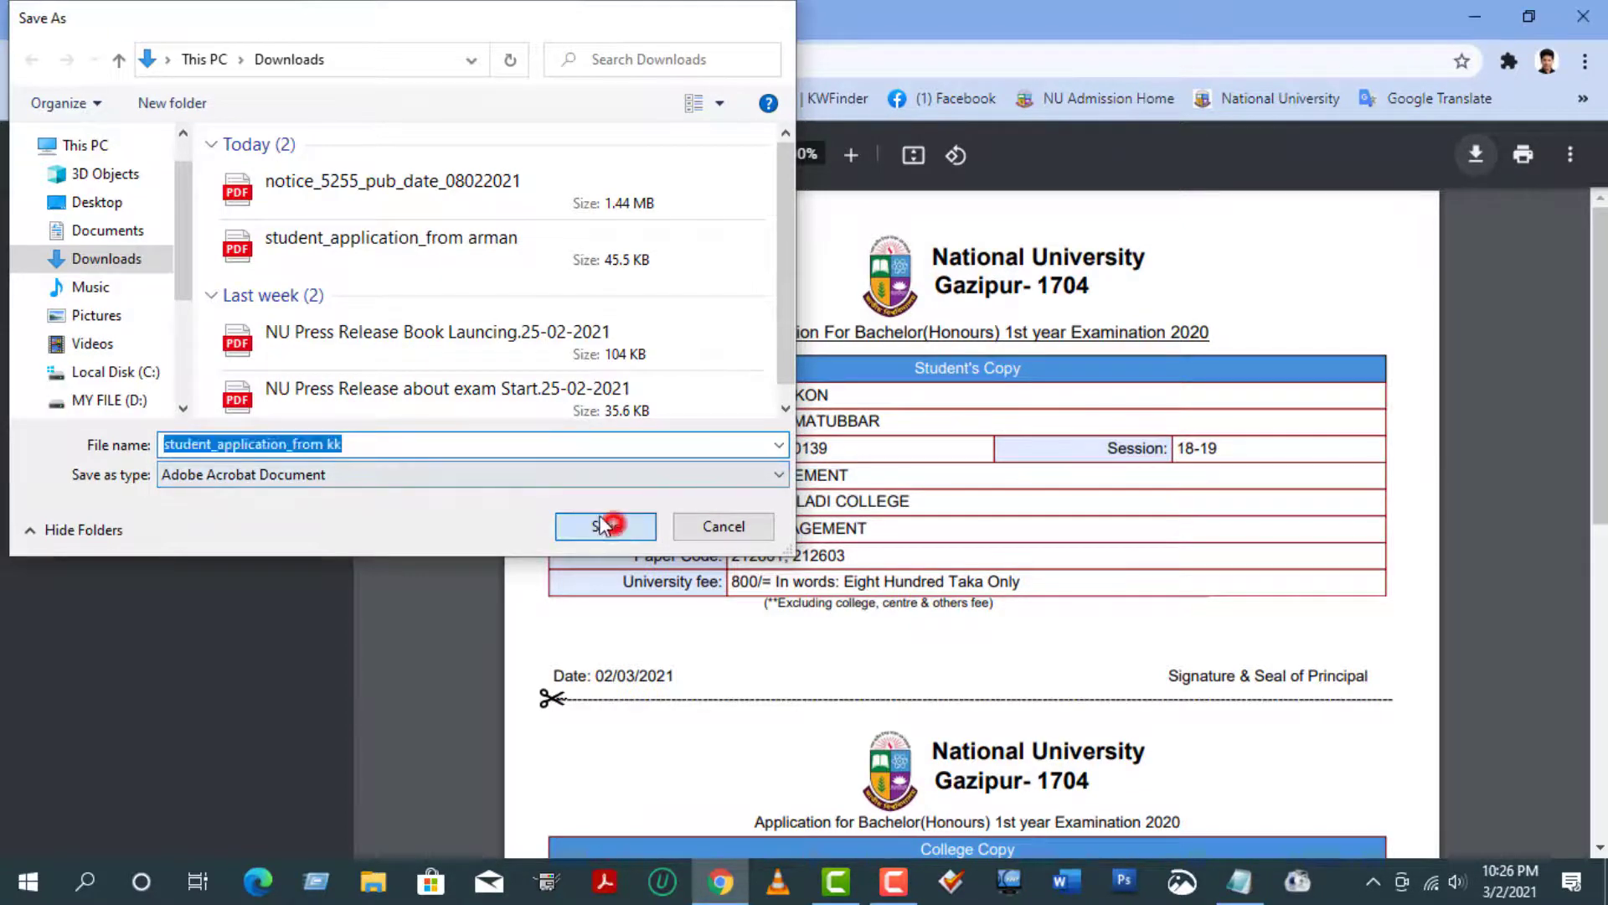
# Step: Print the application form on the Canon iP2700 series printer with the paper size set to A4
pyautogui.click(1524, 164)
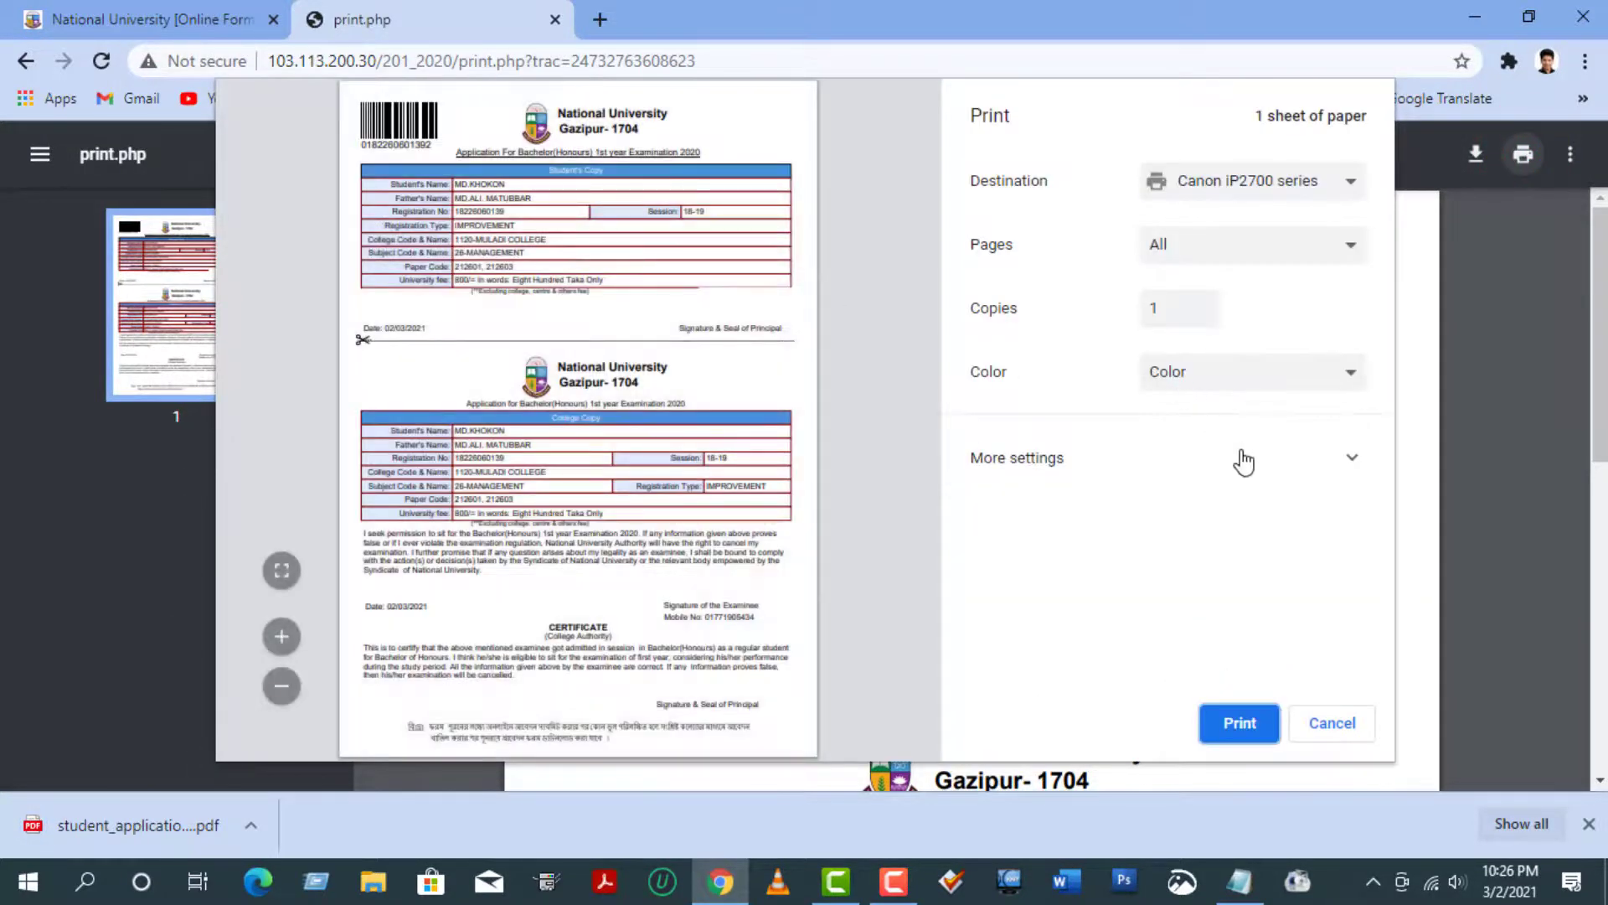
pyautogui.click(1141, 459)
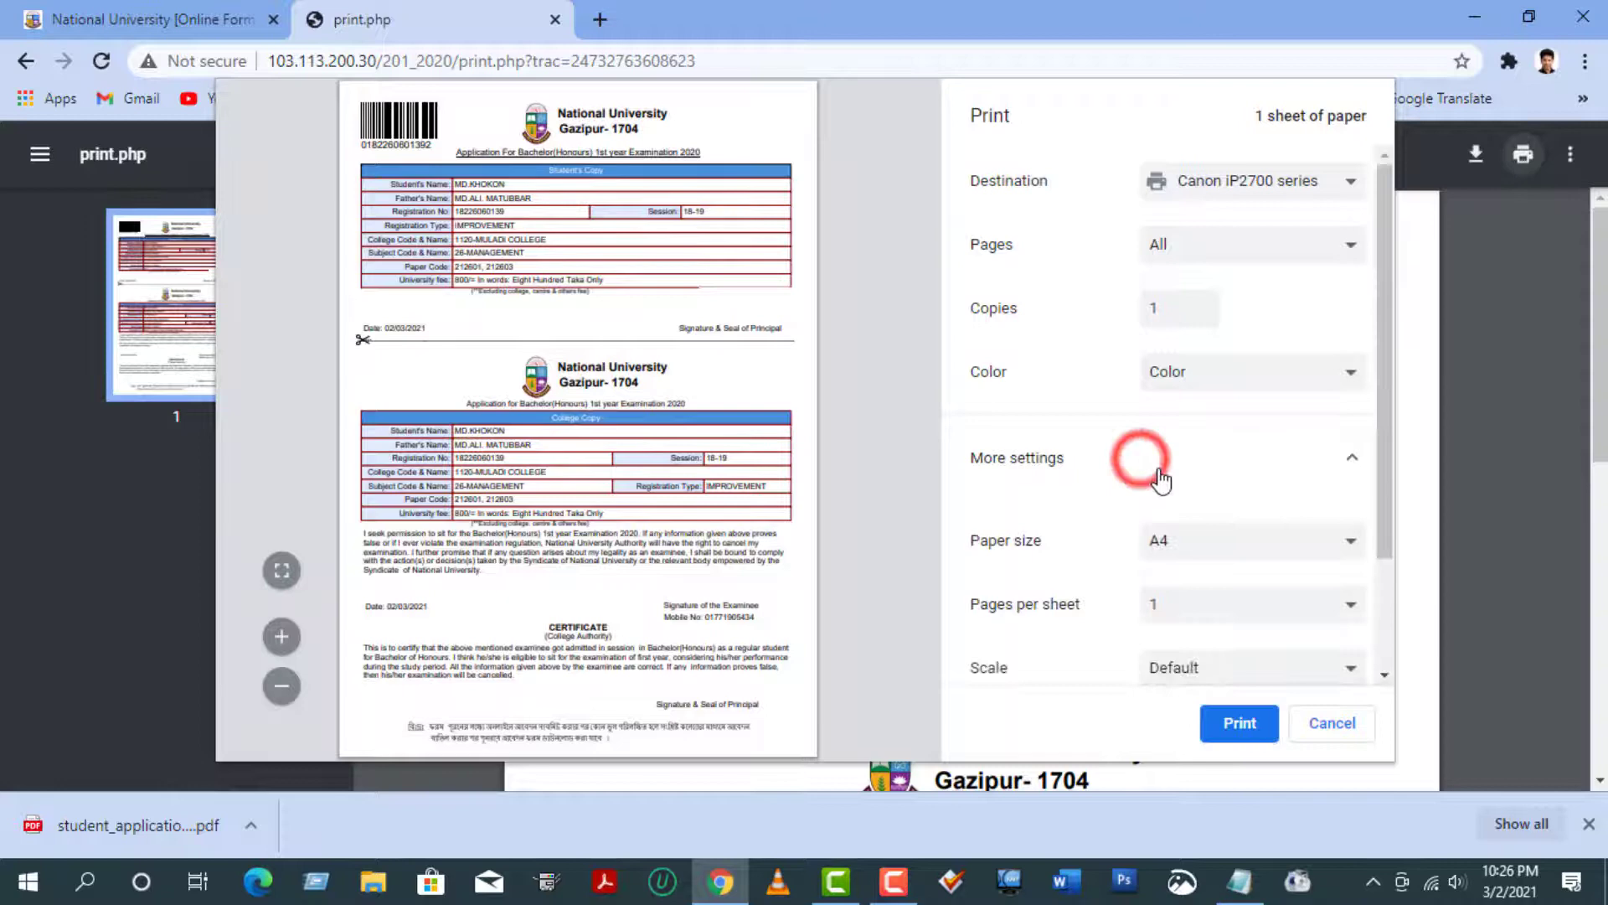
pyautogui.click(1172, 543)
pyautogui.click(1161, 197)
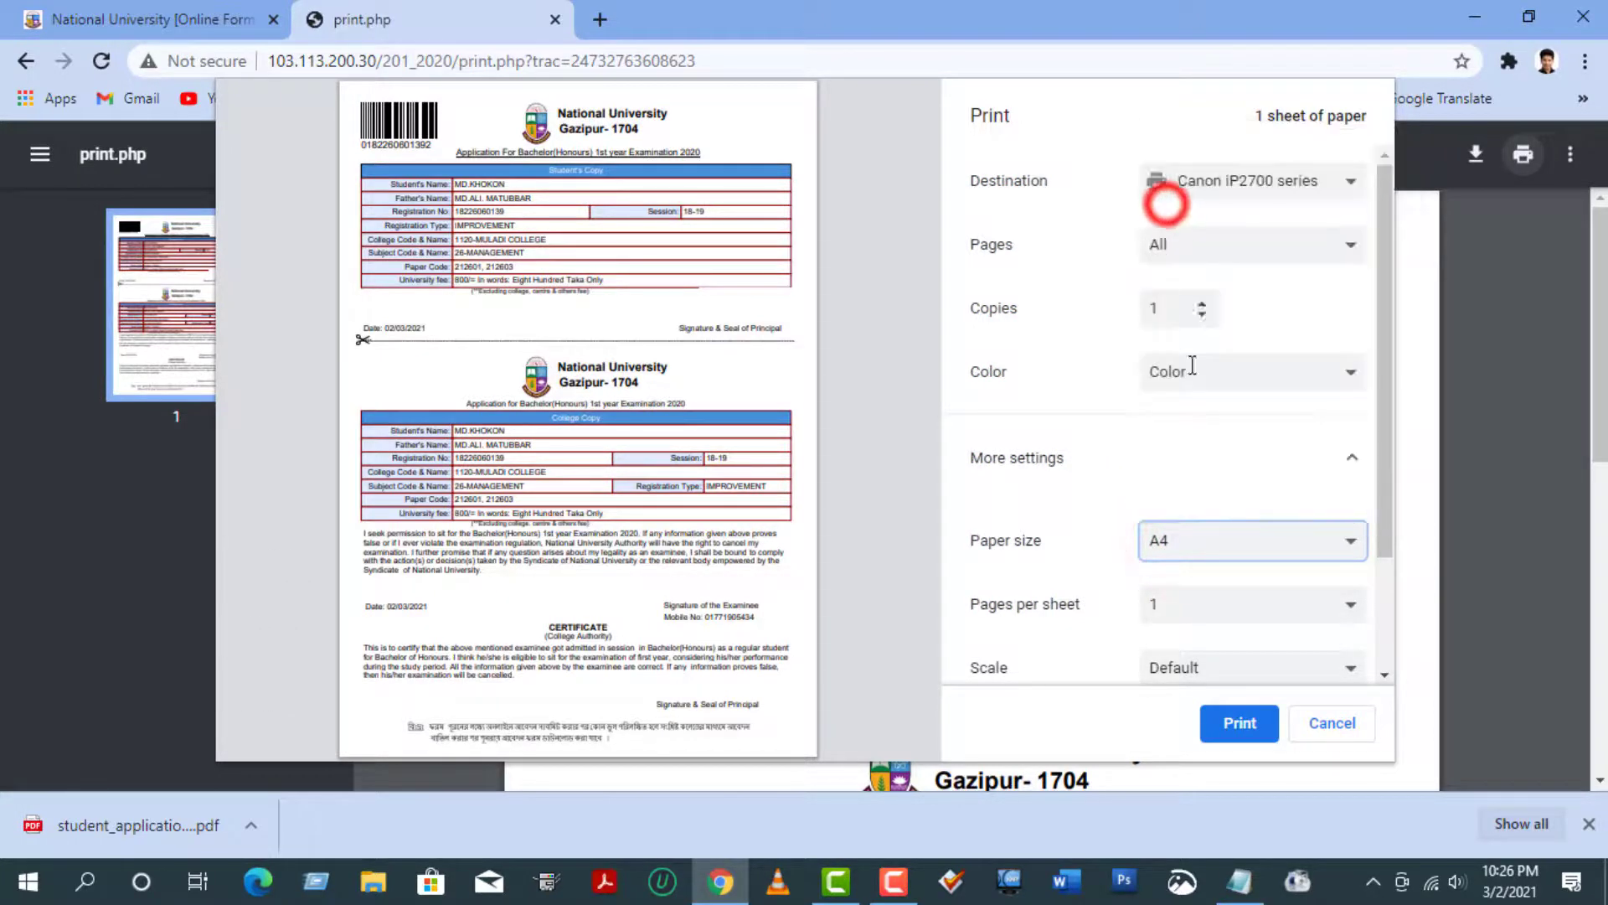
pyautogui.click(1240, 722)
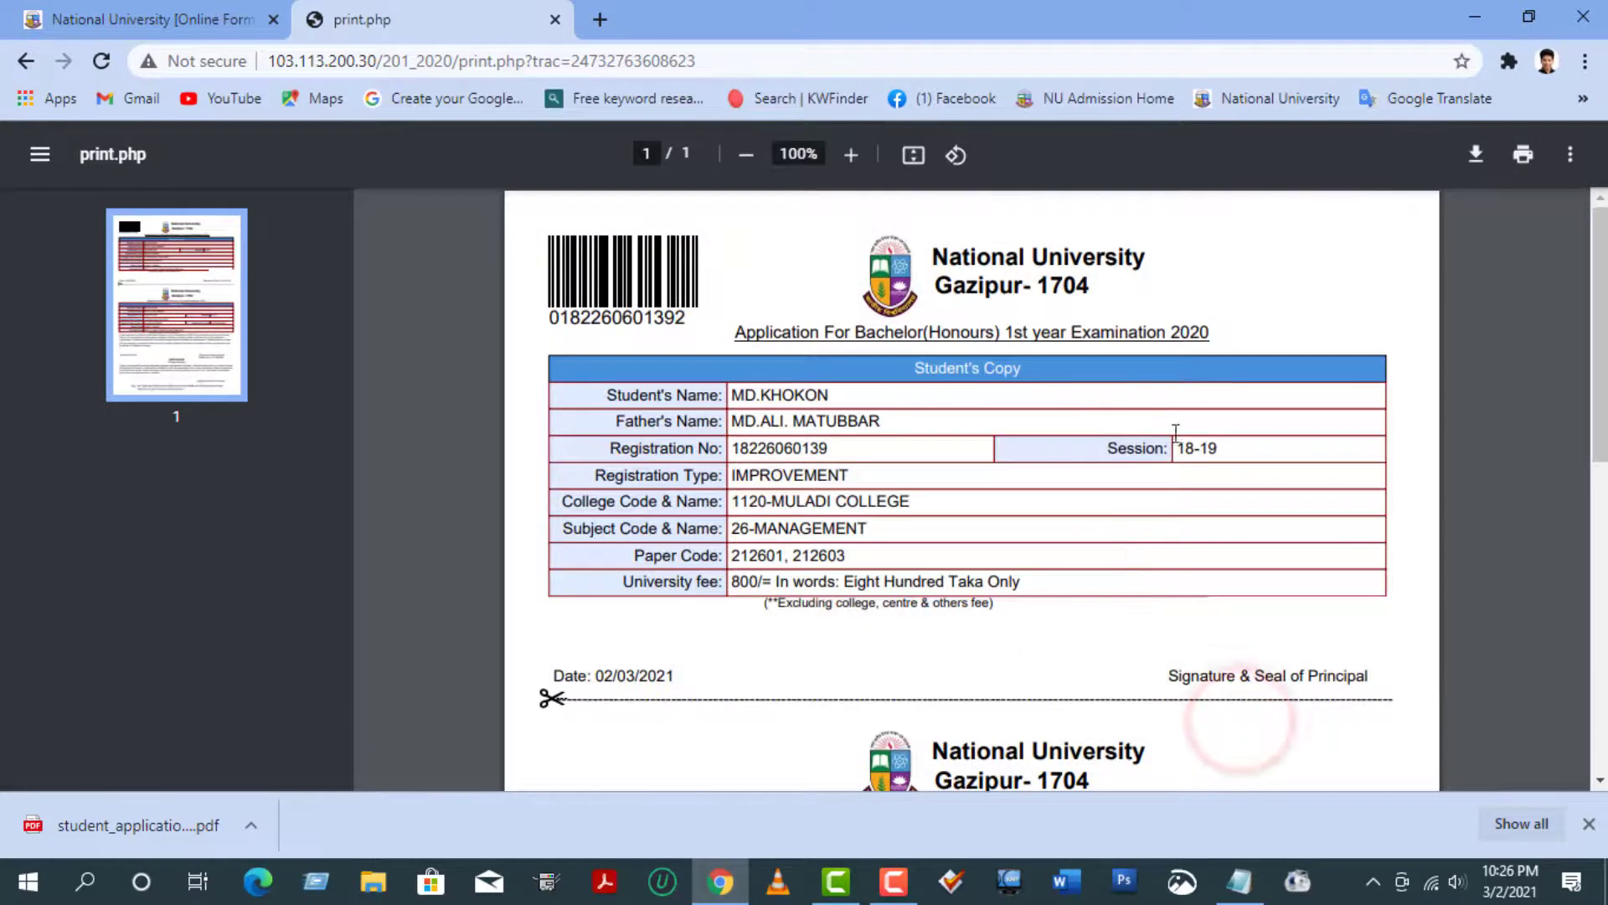
# Step: Examine the college copy of the application form, checking its university fee
pyautogui.scroll(-5, 897, 377)
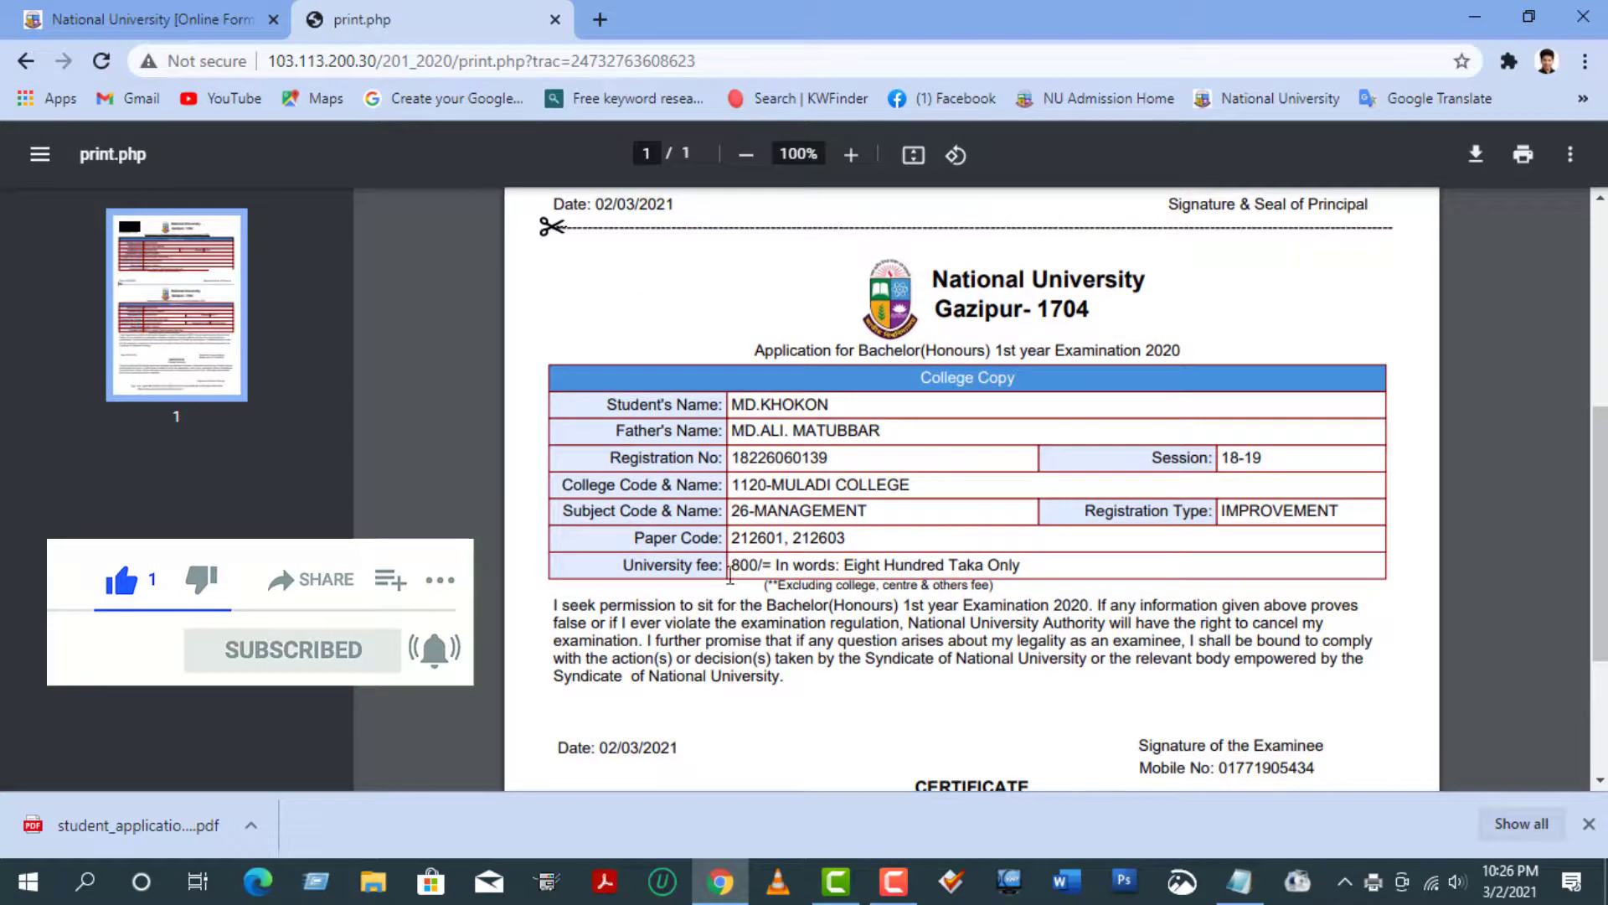
pyautogui.moveTo(728, 565); pyautogui.dragTo(764, 565)
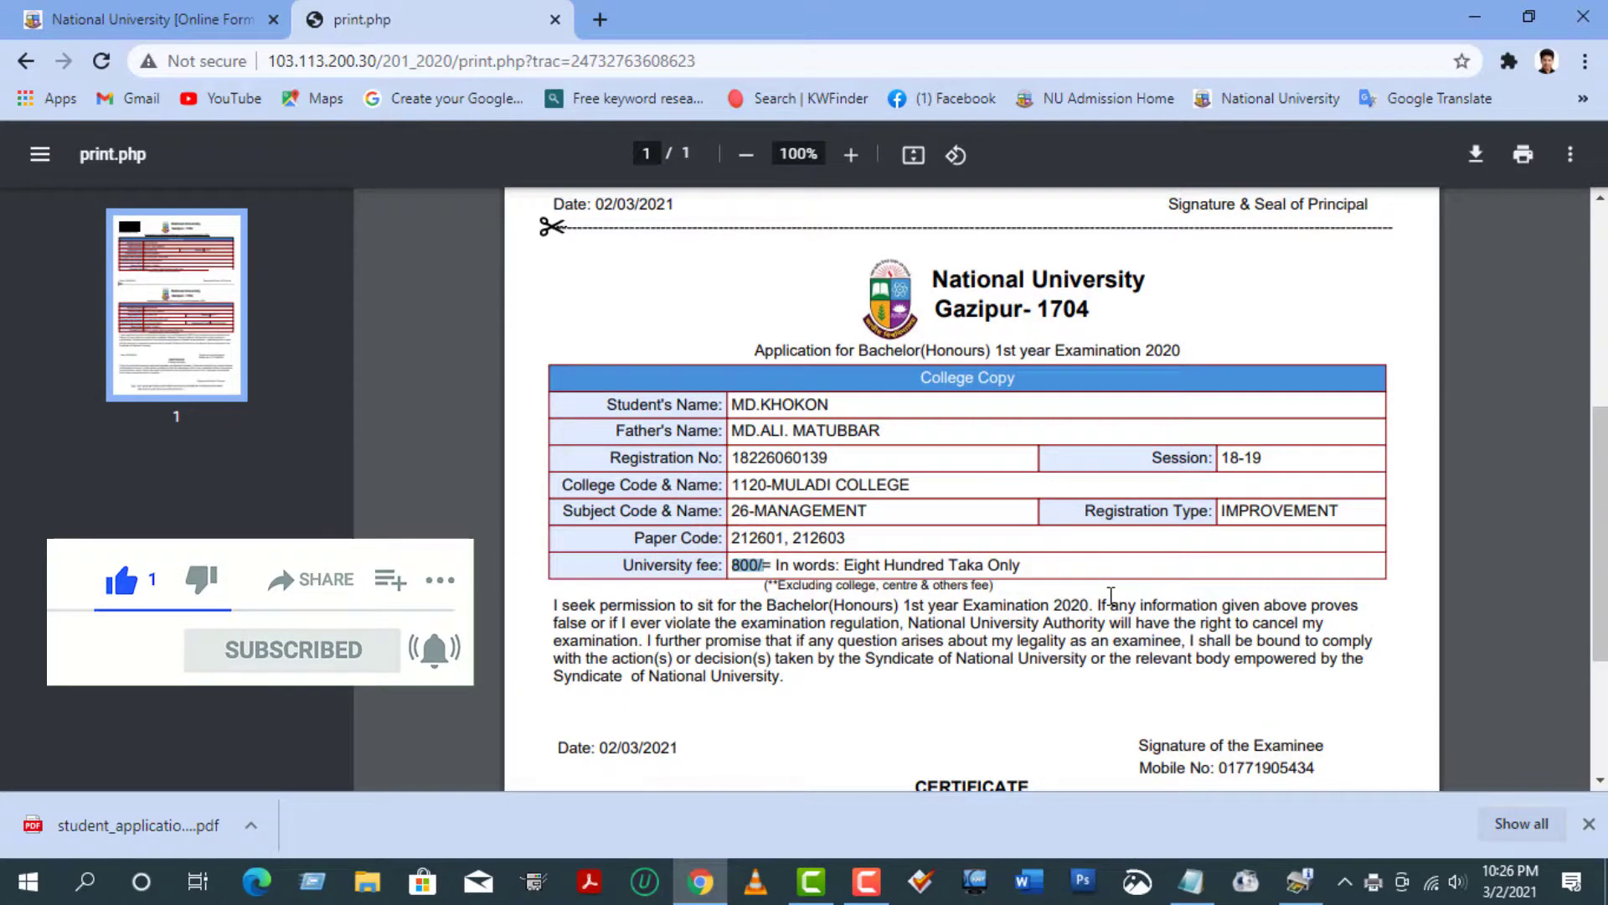